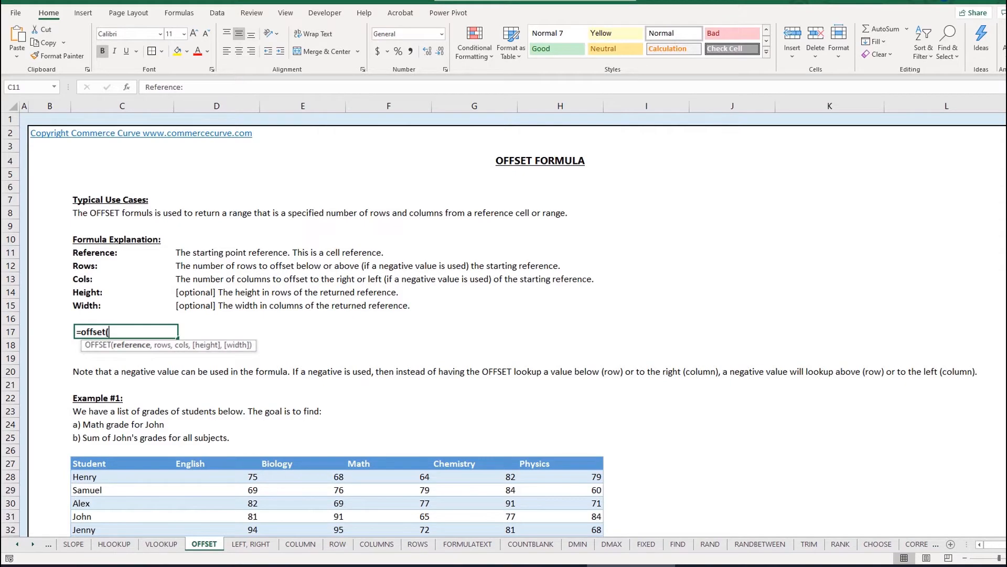
Examine the Math column of the Example #1 grades table and the OFFSET formula in E38 that looks up one student's mark.
scroll(413, 331, "down", 4)
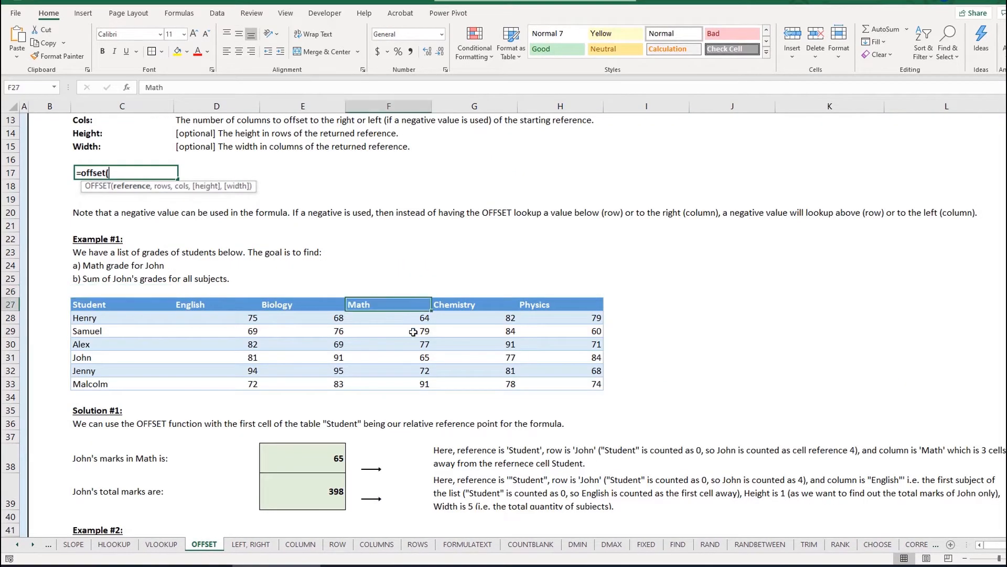
left_click_drag(413, 332, 408, 378)
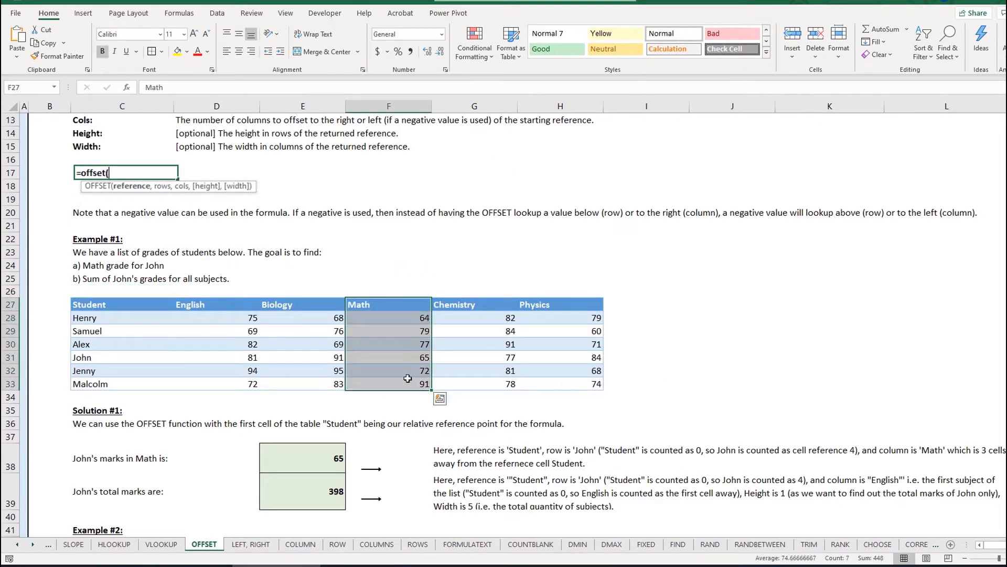
left_click(393, 357)
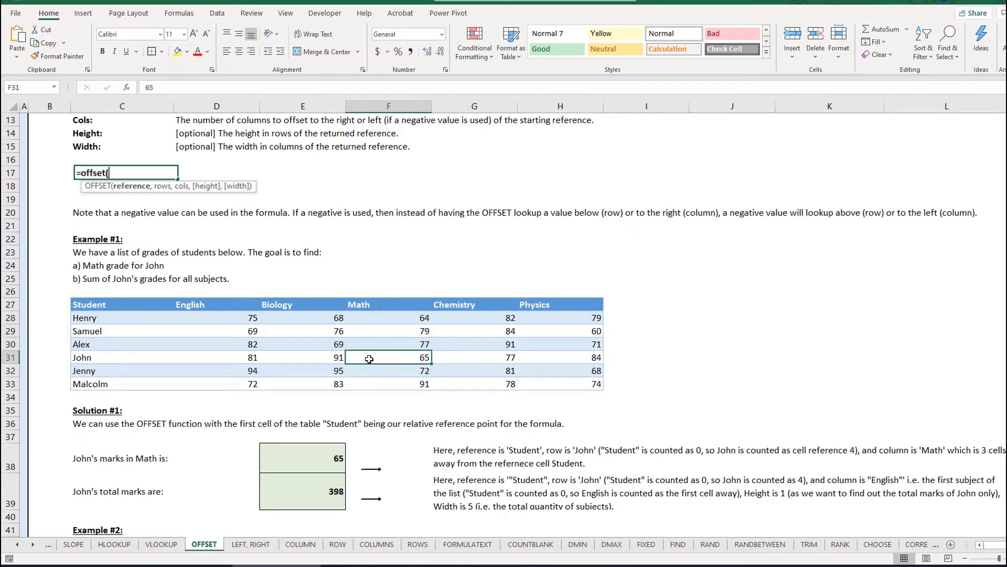
left_click(308, 462)
double_click(308, 461)
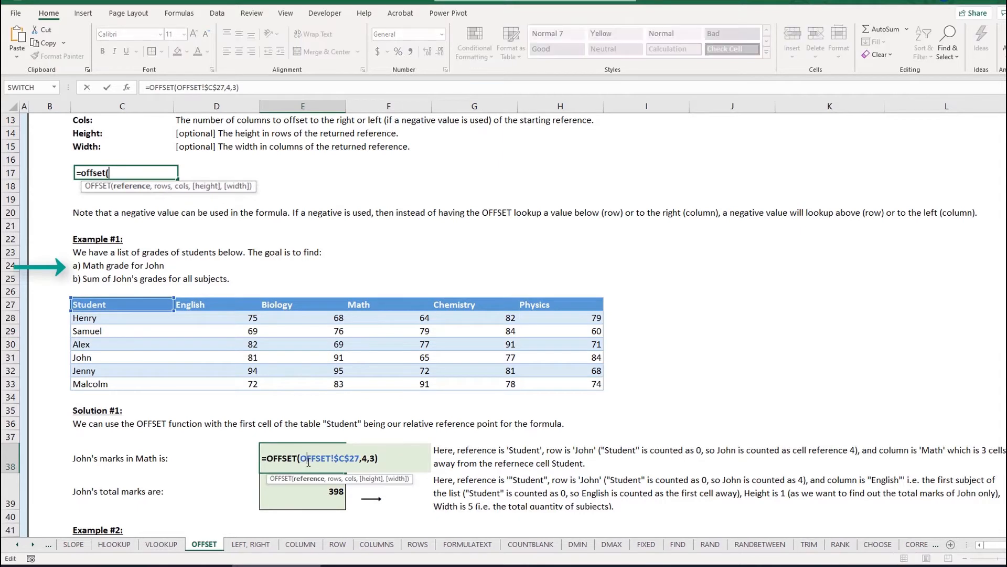
key("Return")
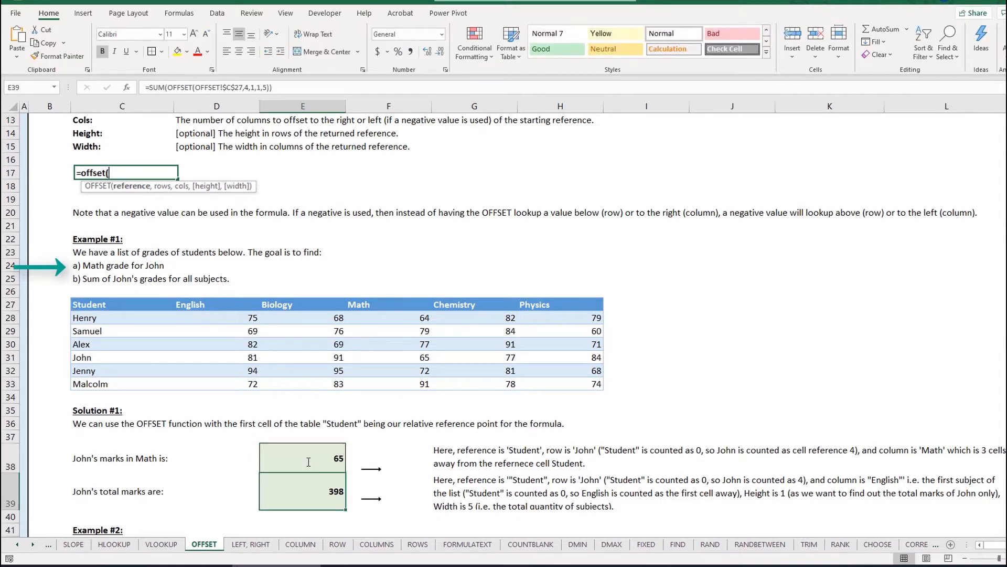
left_click(308, 461)
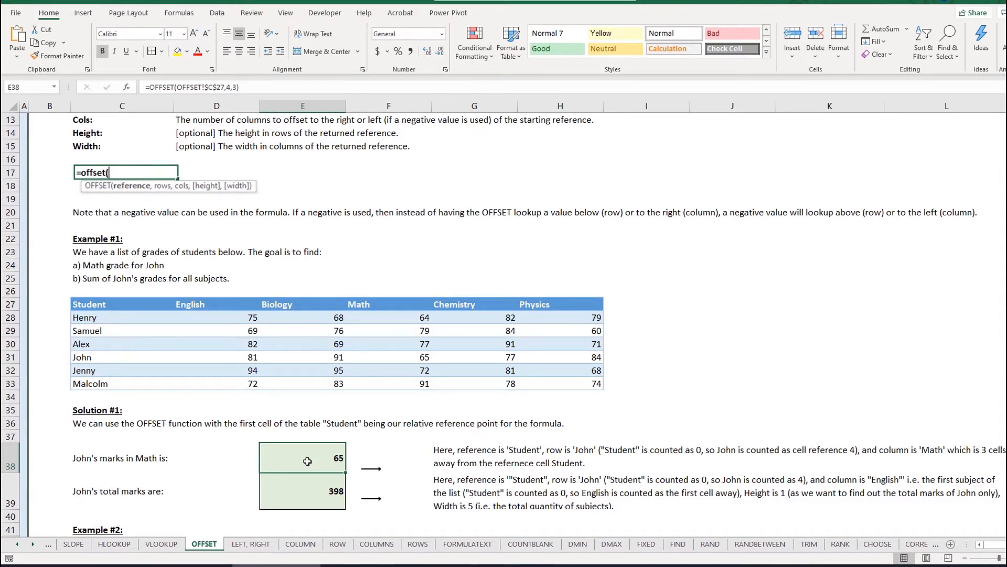
double_click(307, 460)
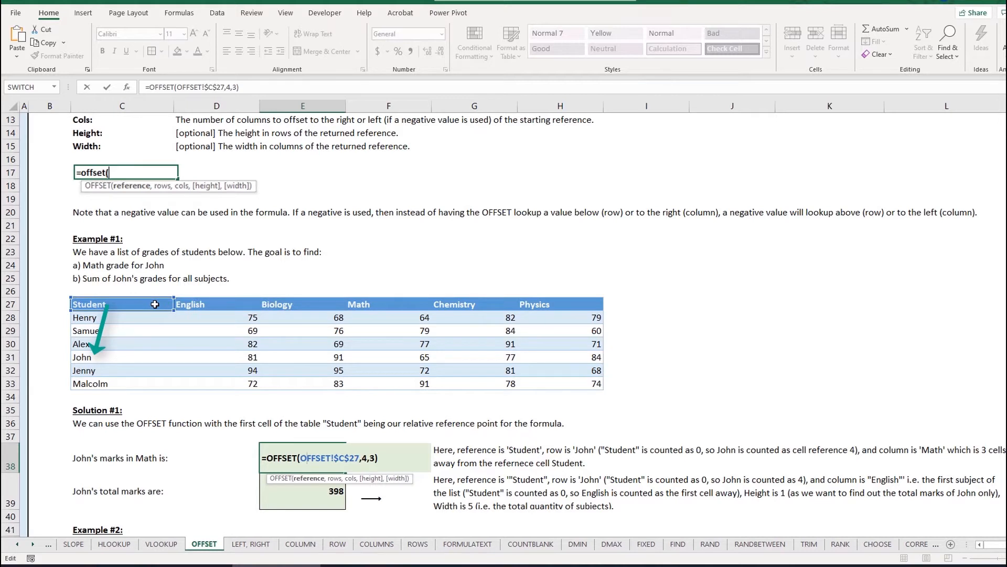
key("Return")
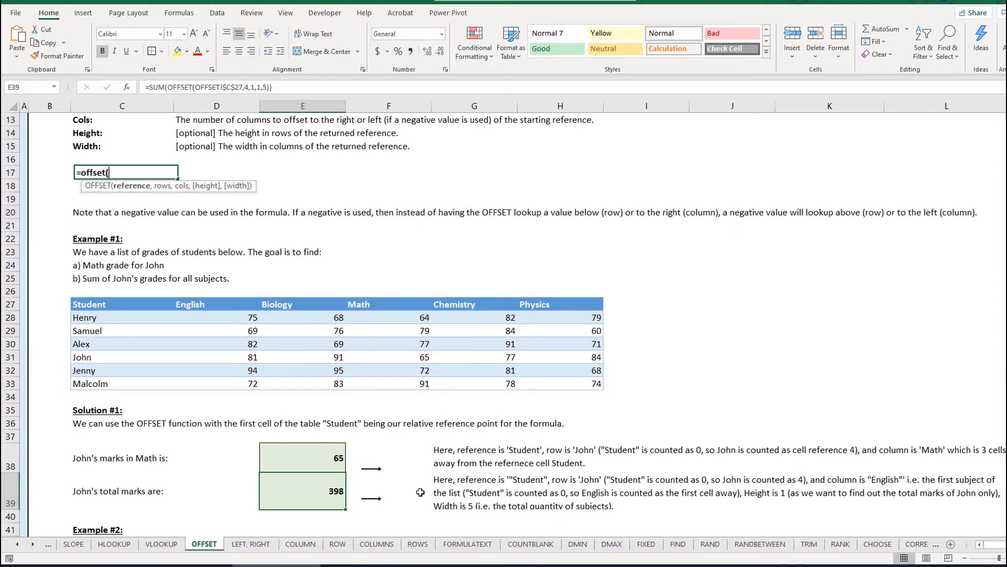
Inspect the reference, rows, cols and height arguments of the SUM(OFFSET) total marks formula in E39.
double_click(322, 494)
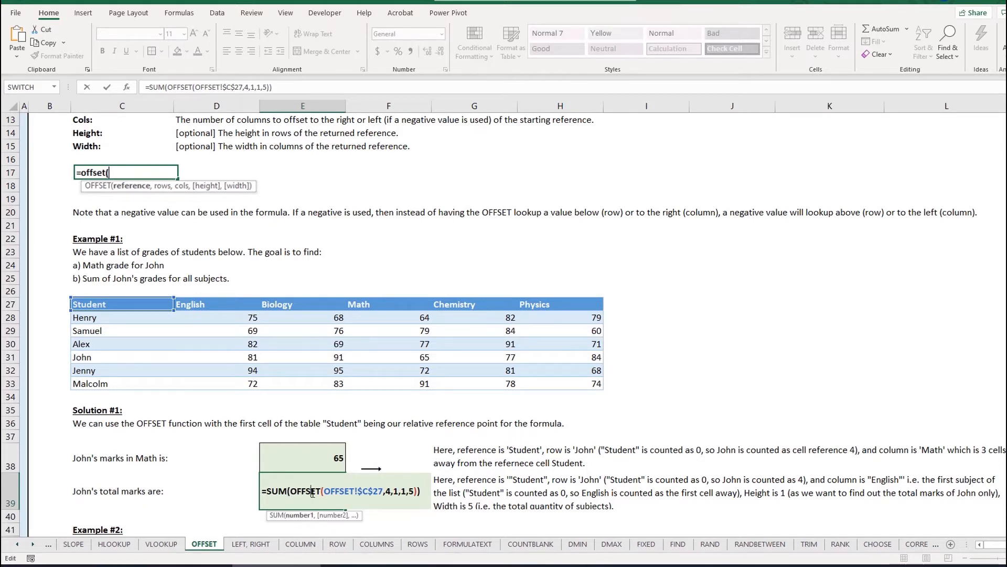
left_click(365, 493)
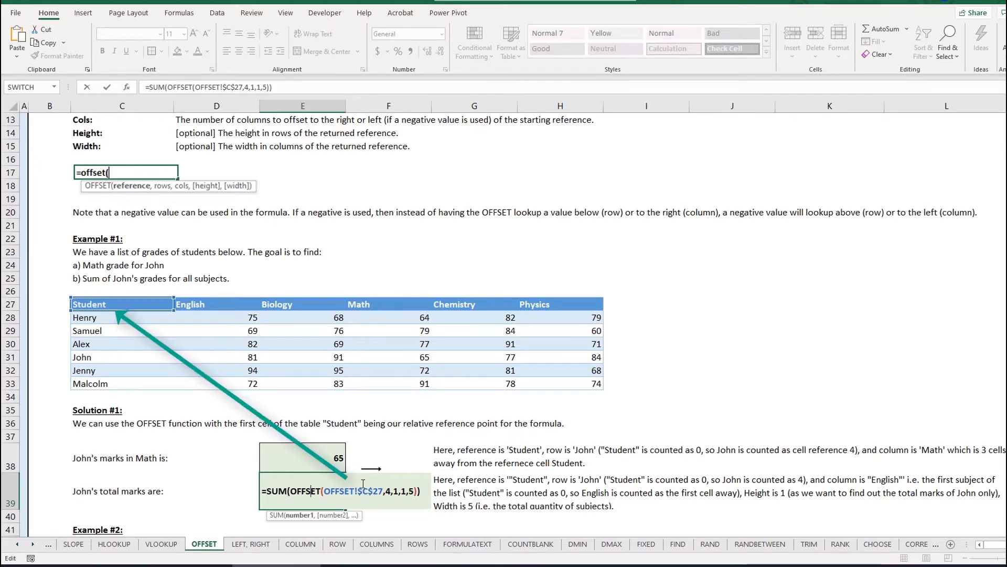
left_click(391, 494)
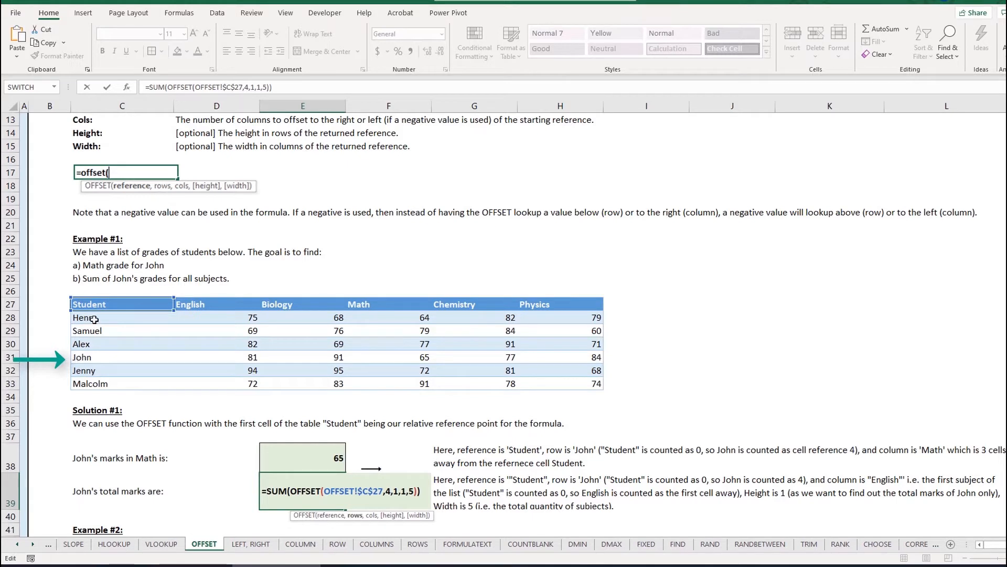
left_click(400, 490)
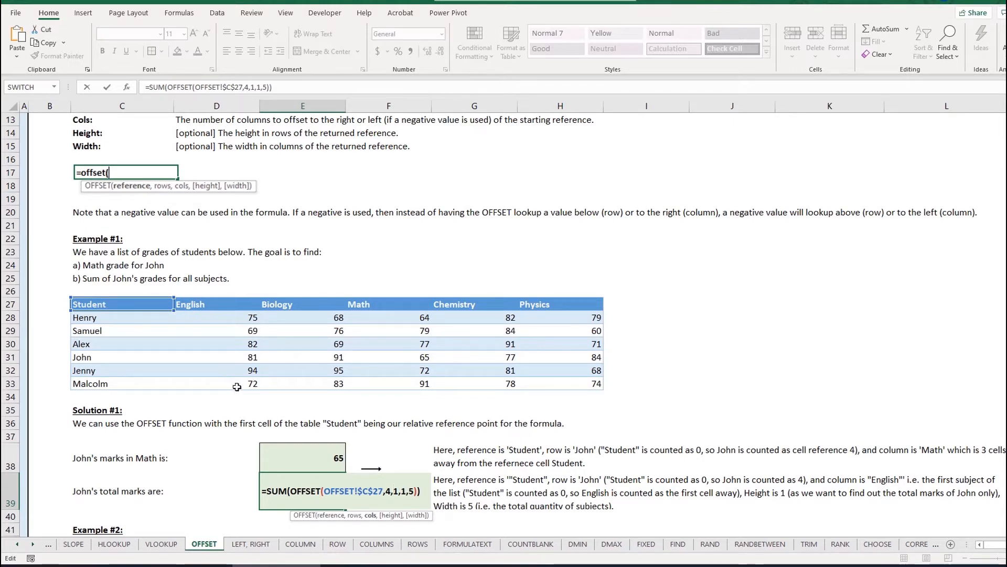
left_click(403, 494)
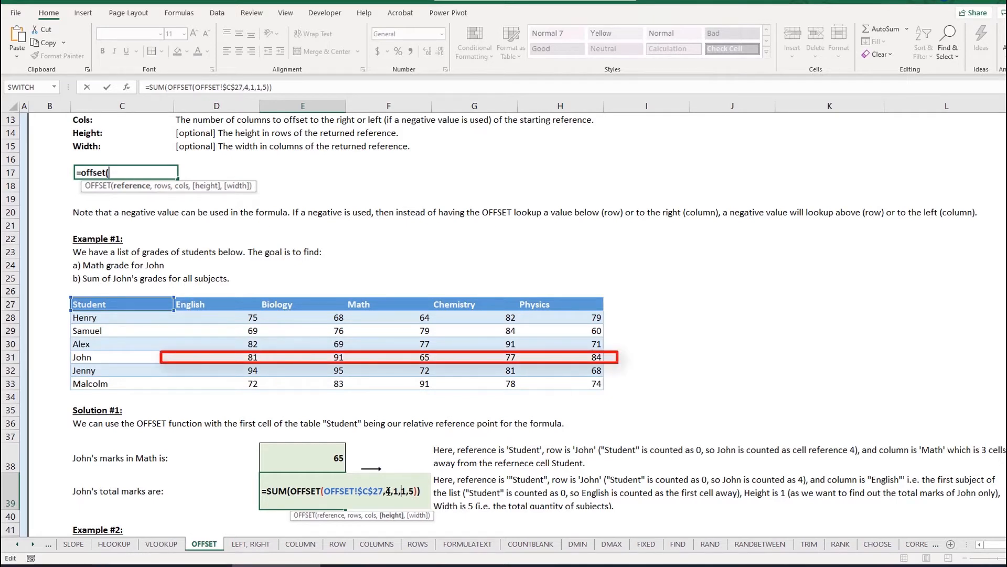
left_click(387, 491)
left_click(402, 492)
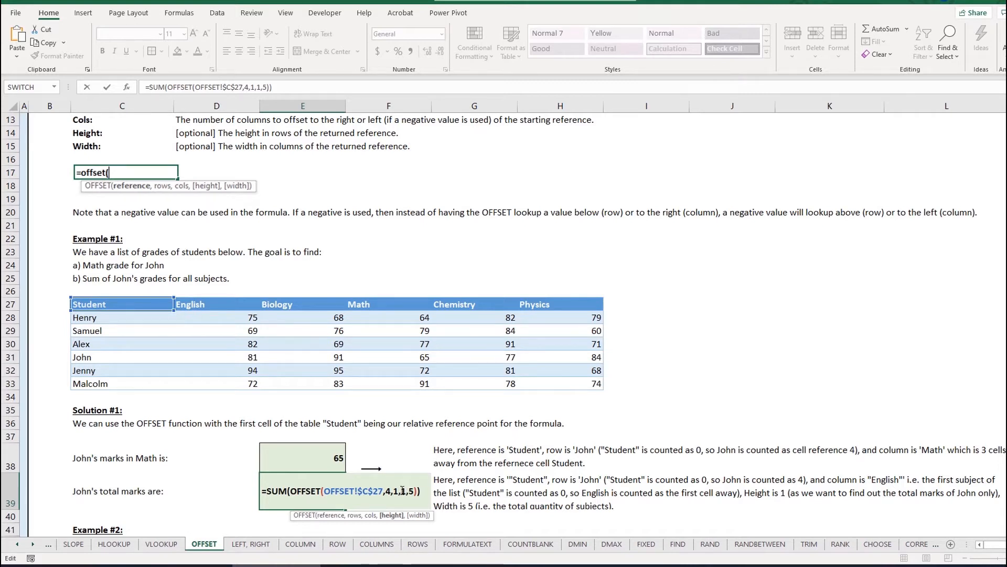
left_click(399, 490)
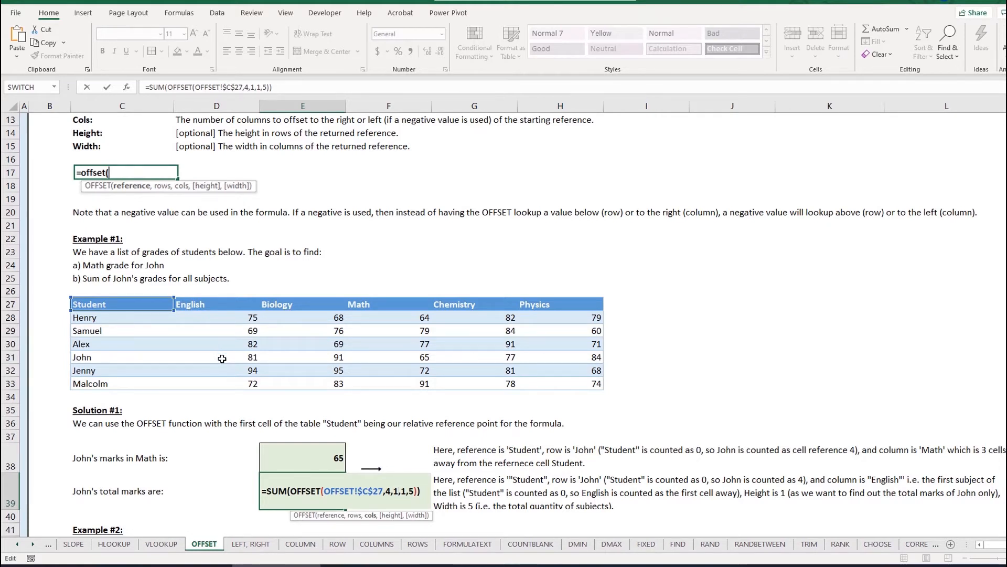
key("Return")
Review the Example #2 P&L table, checking its date order from the 31-Jan-19 column to the 30-Sep-19 column.
scroll(222, 356, "down", 2)
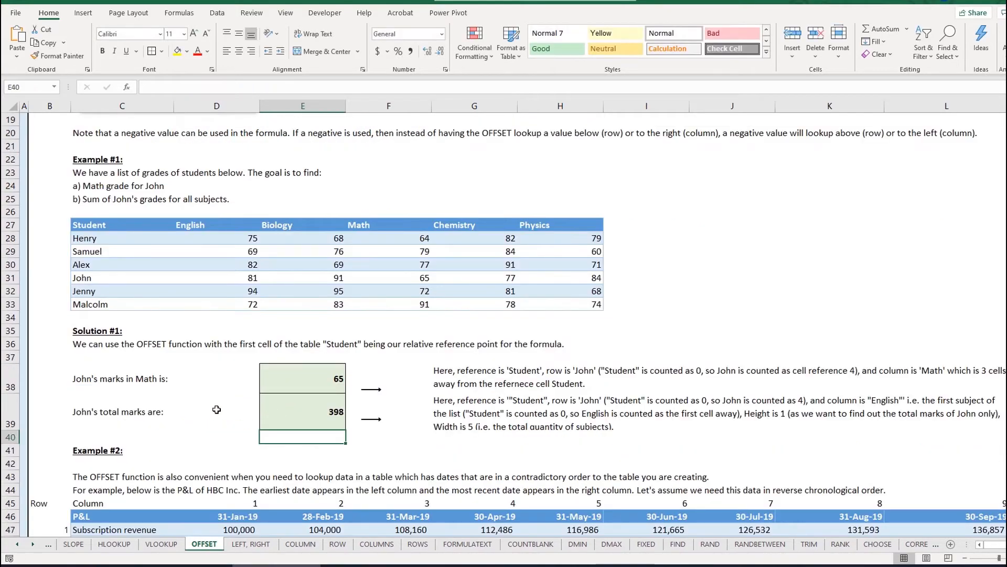
scroll(182, 398, "down", 4)
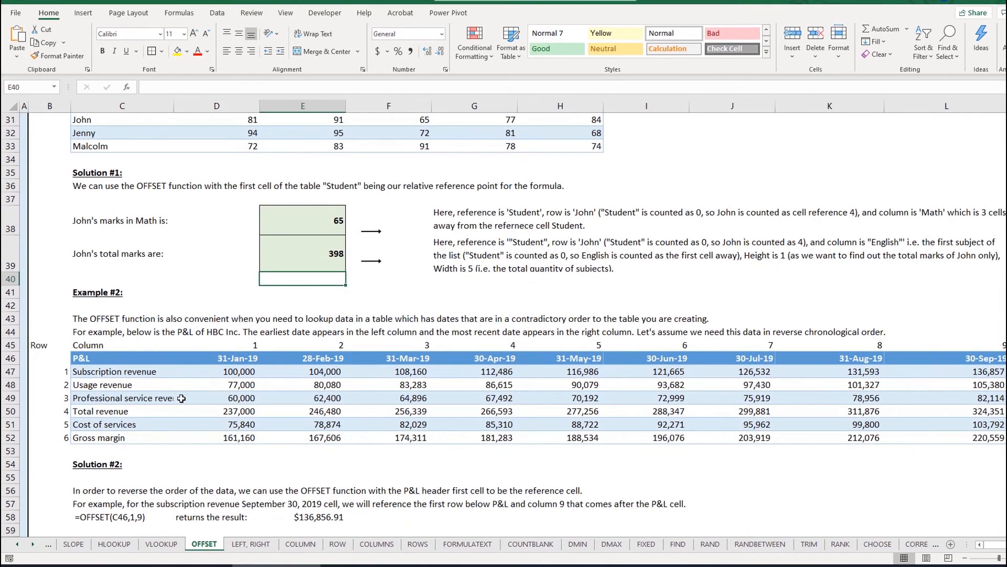
scroll(182, 398, "down", 7)
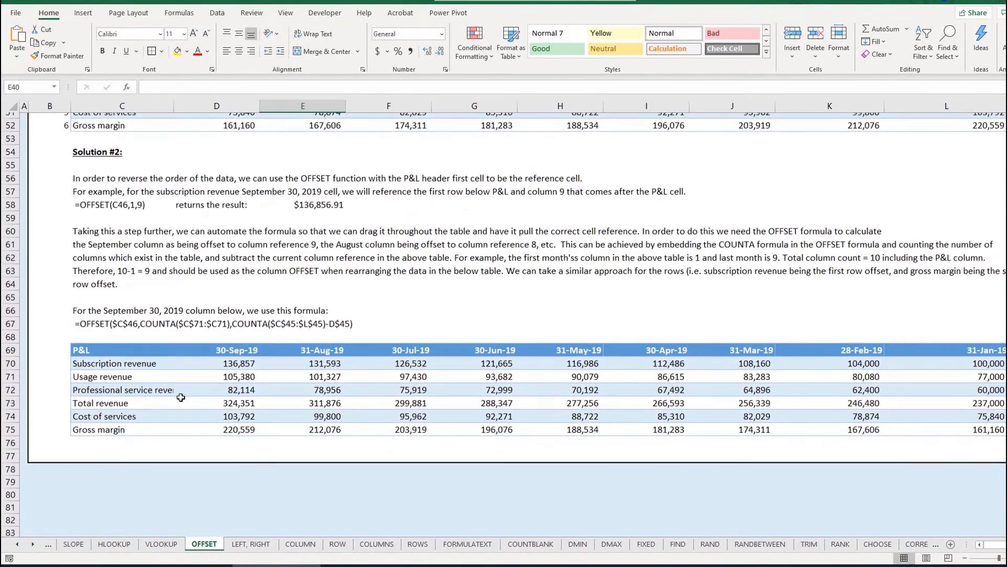
scroll(181, 397, "up", 5)
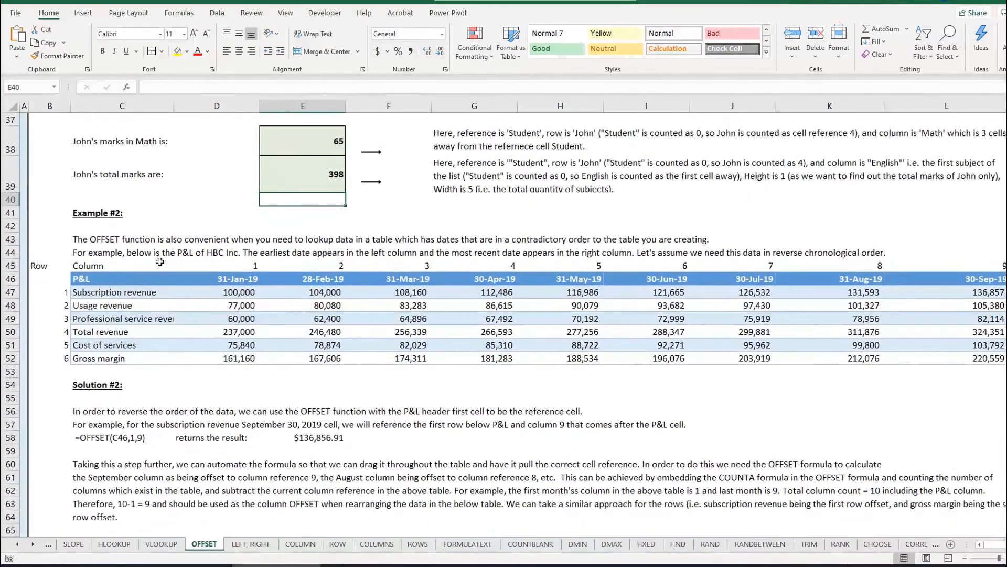
left_click(149, 240)
scroll(204, 276, "up", 1)
left_click(221, 262)
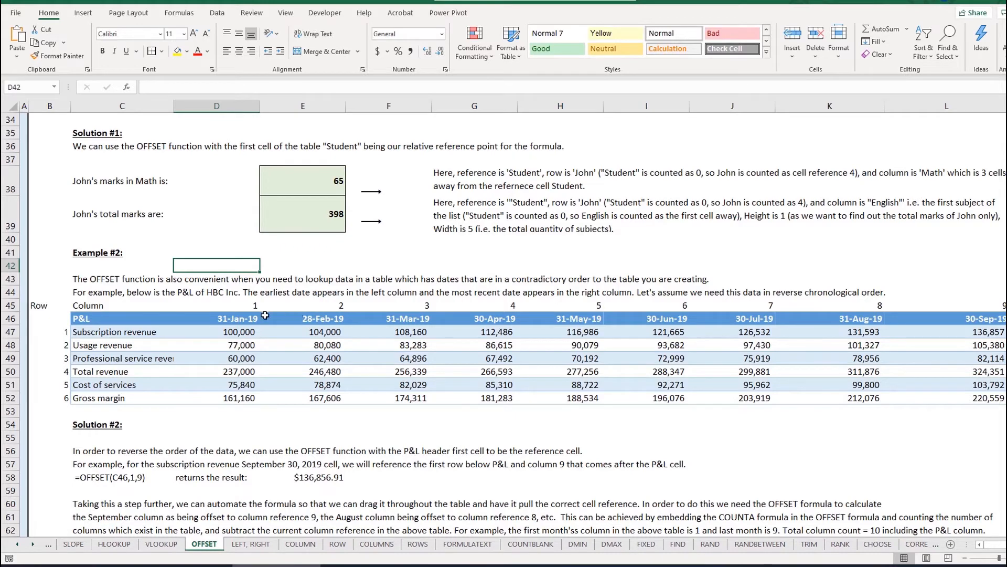
left_click(200, 331)
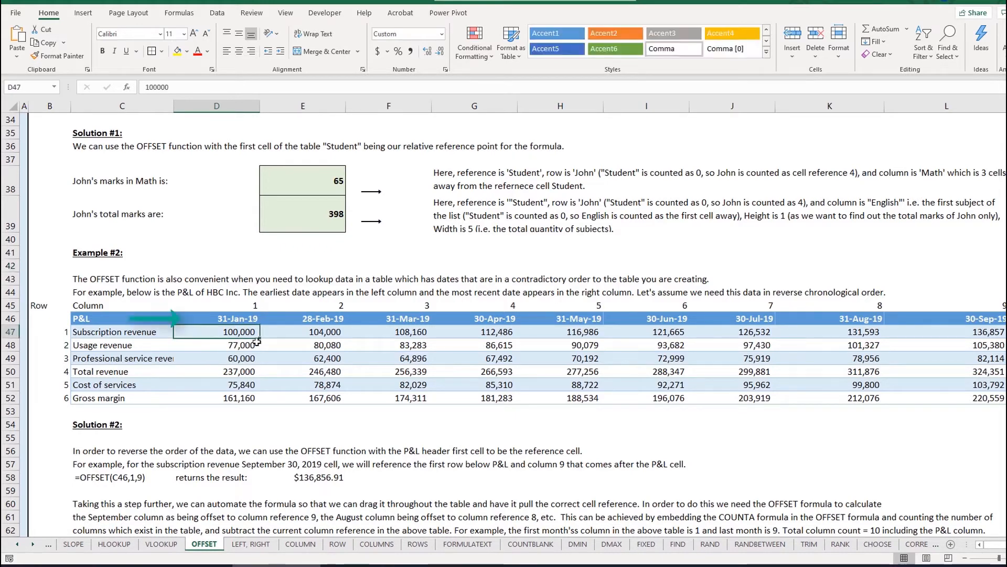
left_click(971, 320)
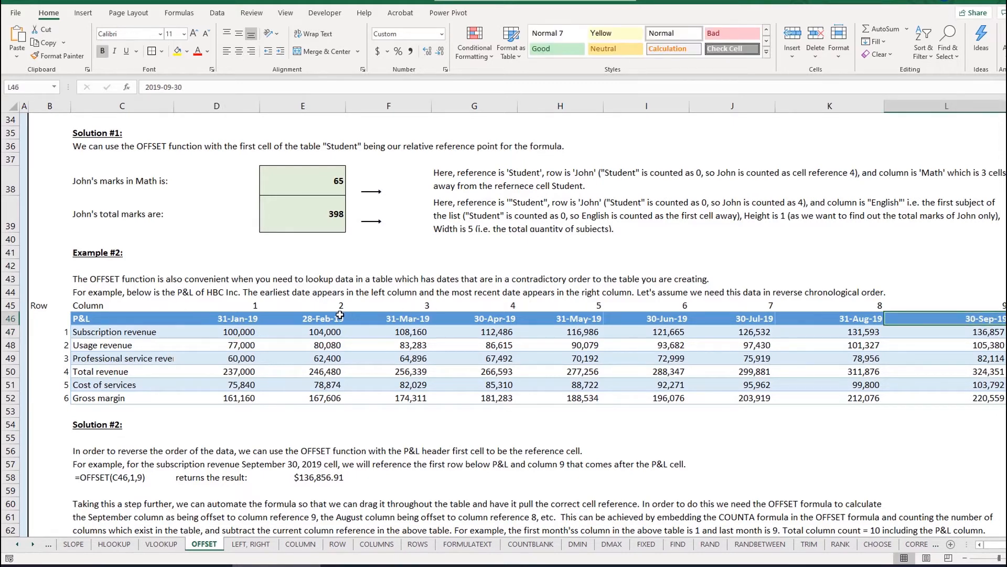
Read the Solution #2 explanation and check the first and last date headers of the reversed P&L table in row 69.
scroll(286, 341, "down", 1)
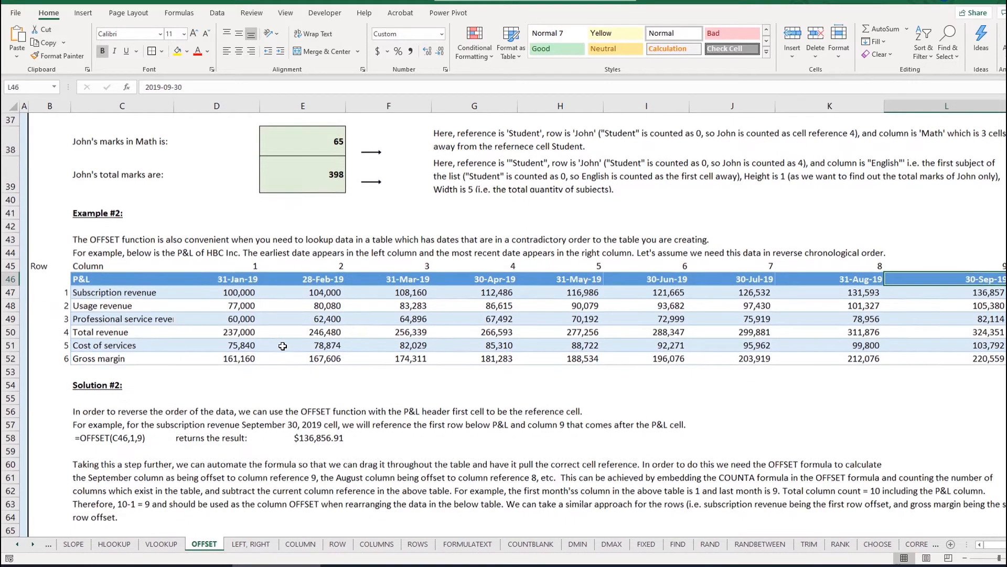
scroll(283, 347, "down", 1)
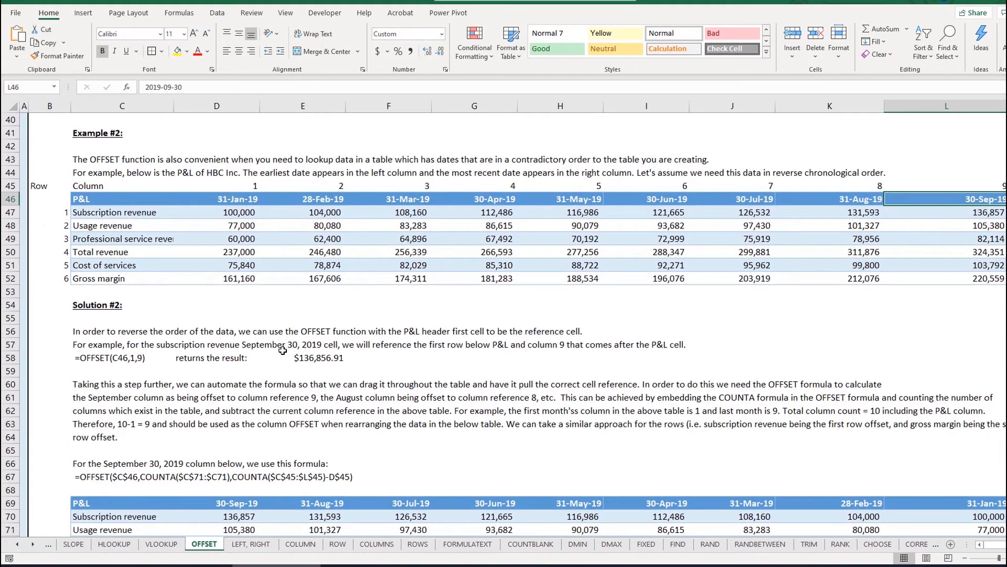
scroll(195, 362, "down", 1)
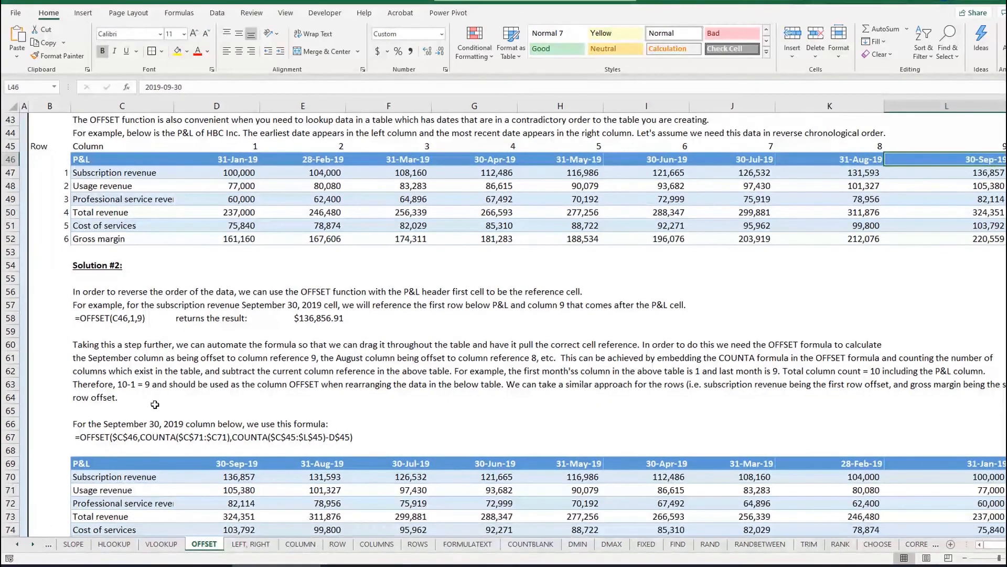
scroll(155, 406, "down", 1)
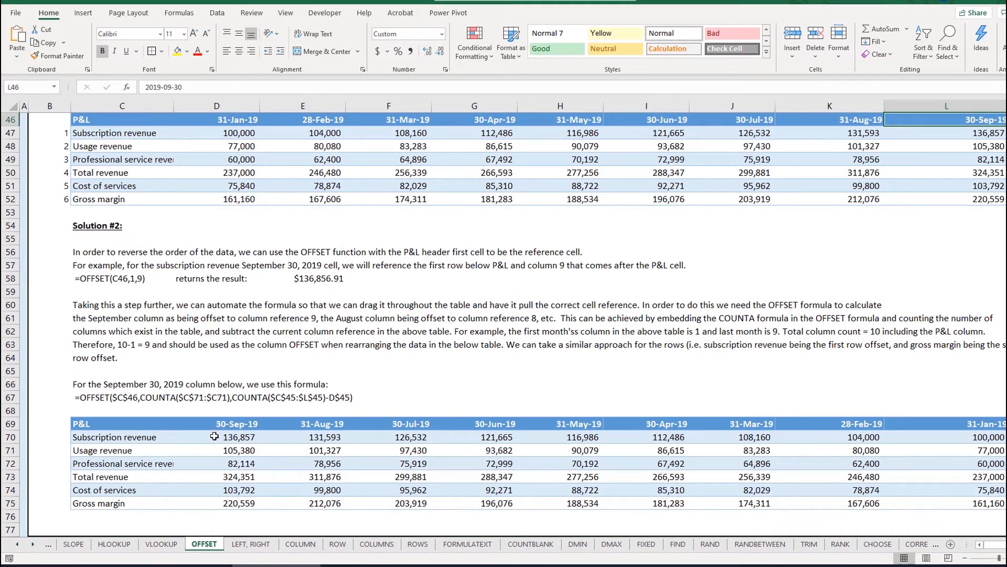
left_click(211, 421)
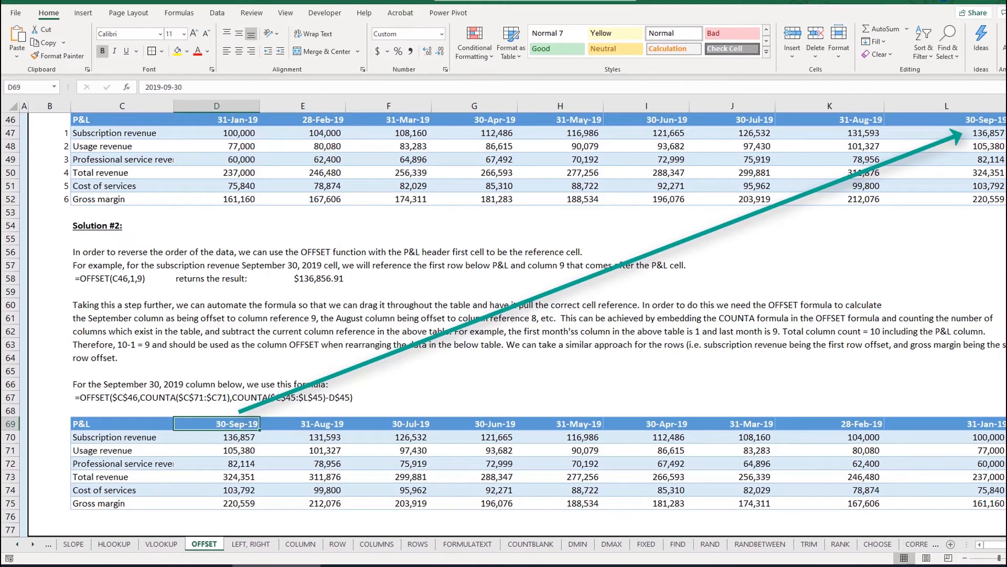
left_click(981, 424)
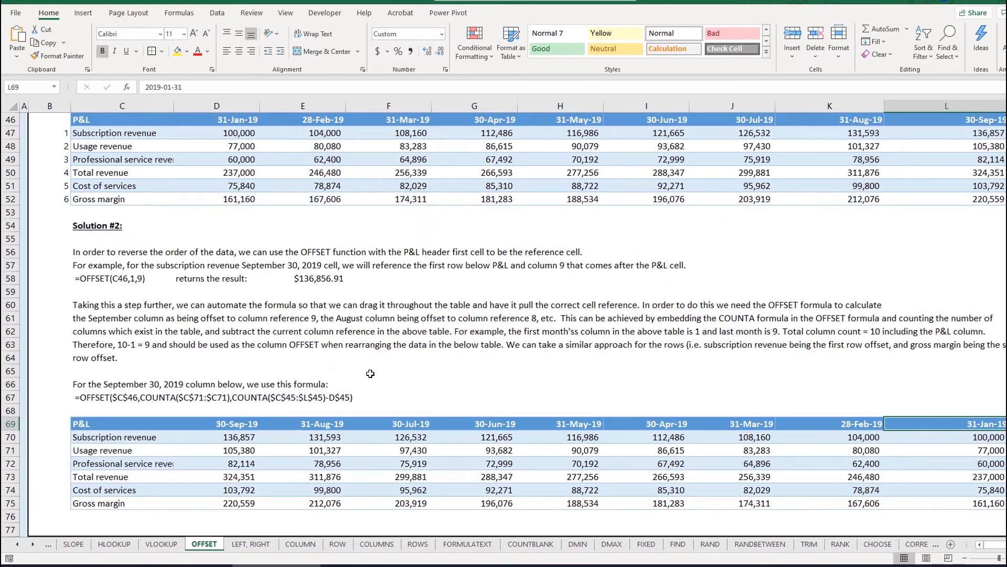
Inspect the reference and rows arguments of the OFFSET formula with COUNTA in D70, the September subscription revenue cell.
left_click(237, 436)
double_click(237, 436)
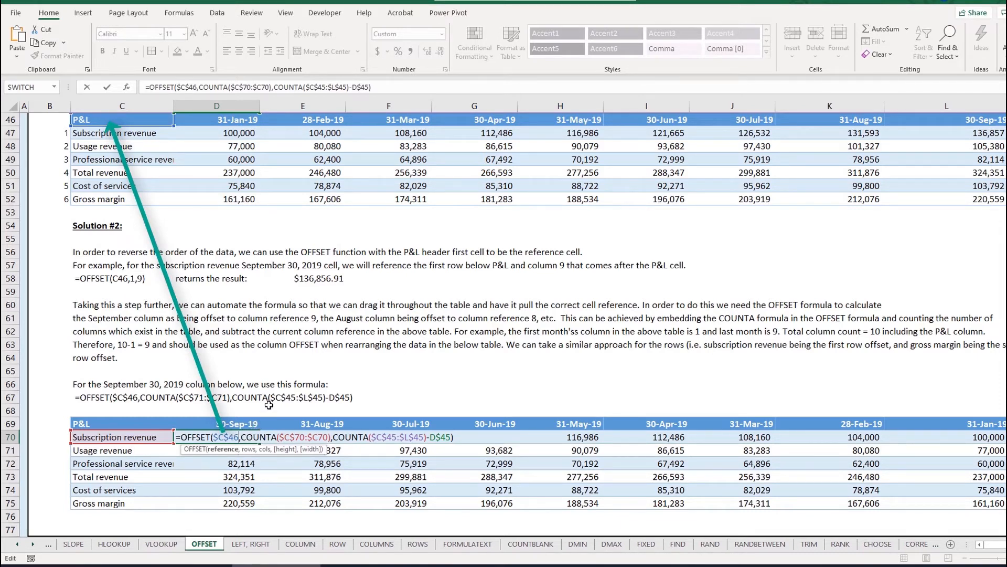
scroll(200, 284, "up", 1)
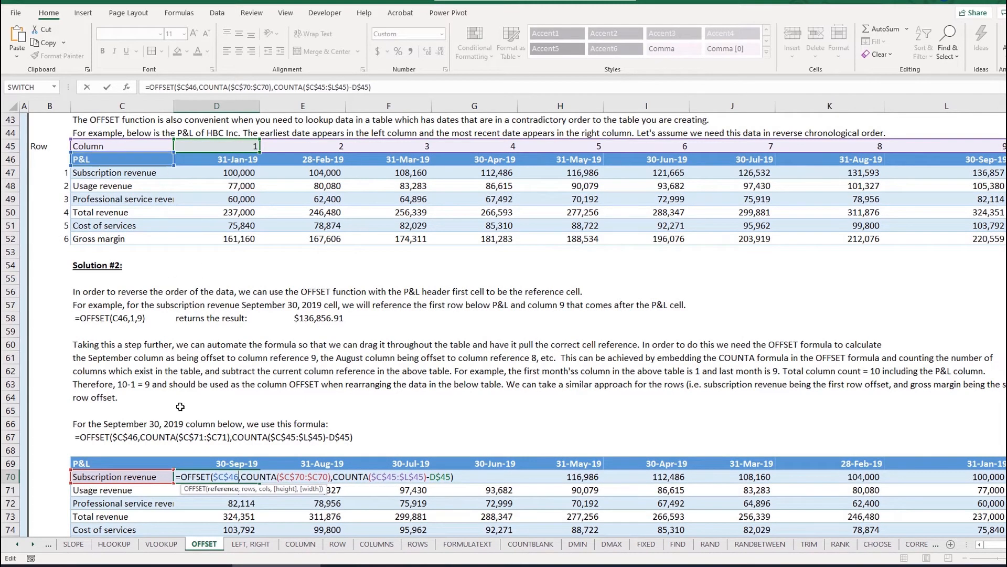
left_click(267, 477)
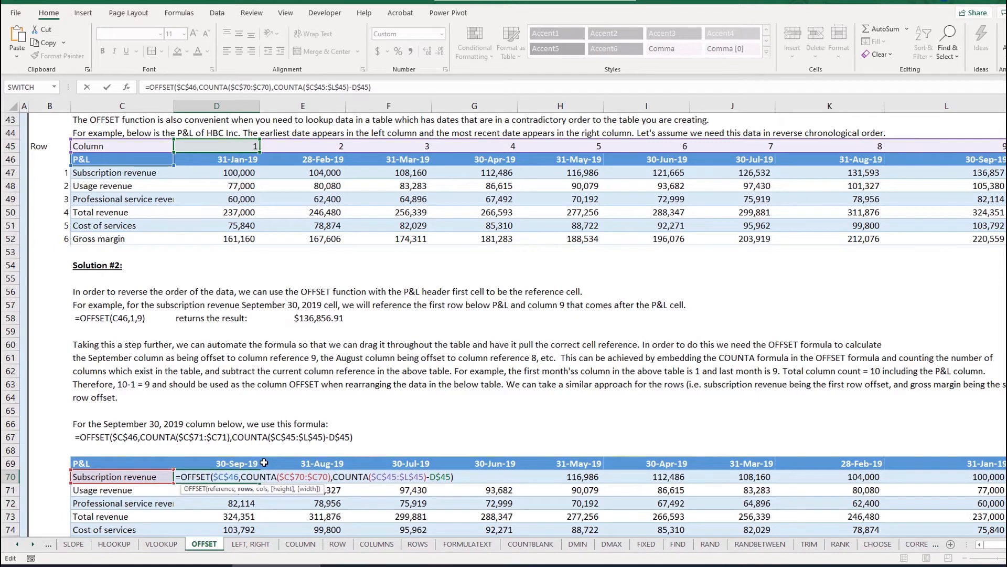
key("Return")
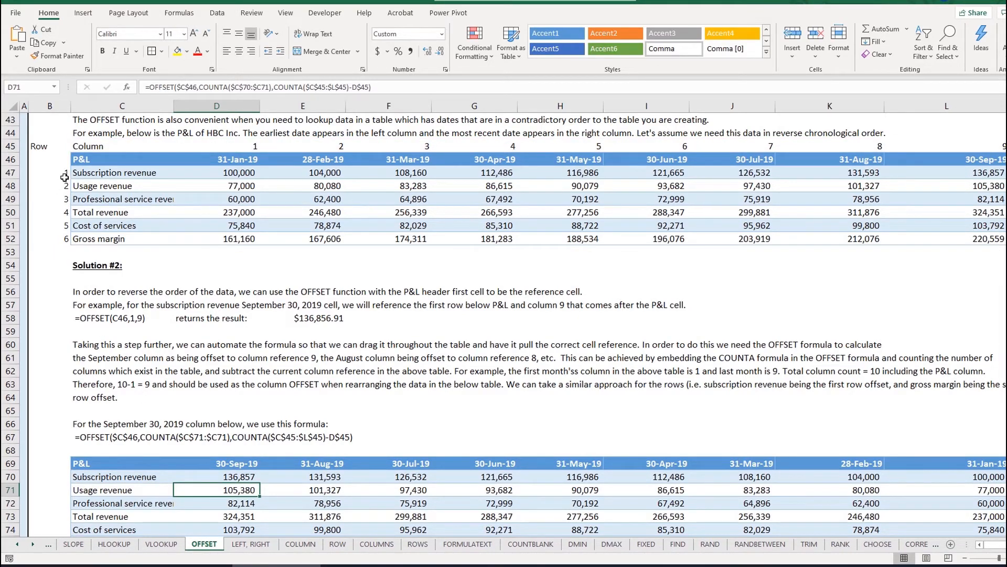
Check the row index numbers beside the first three P&L lines in B47 through B49.
left_click(64, 173)
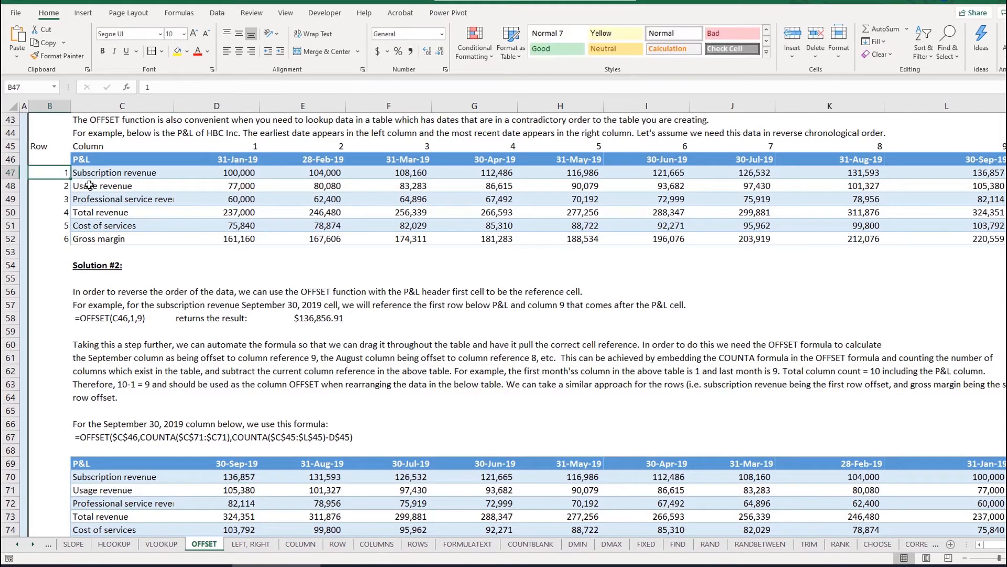
left_click(44, 185)
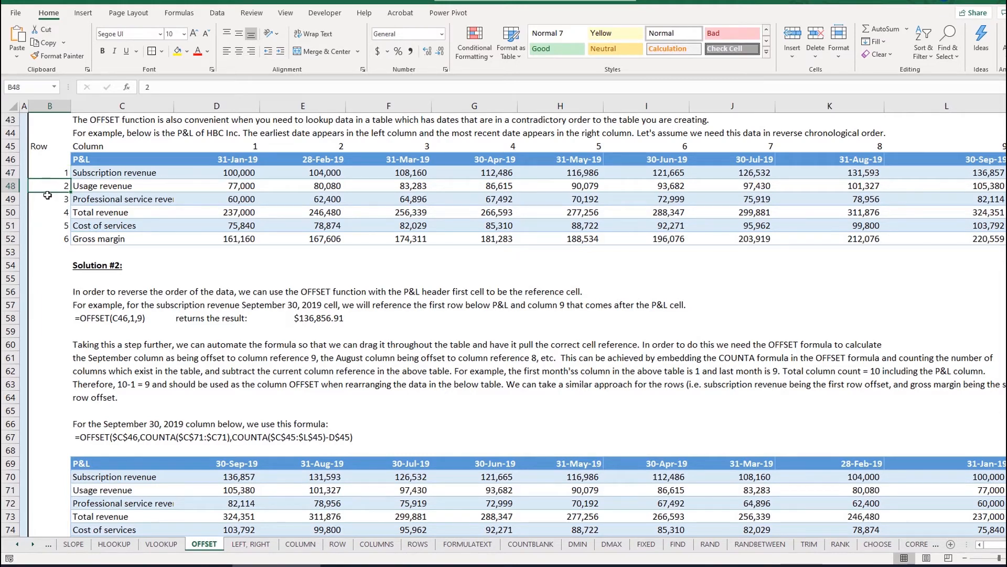
left_click(48, 197)
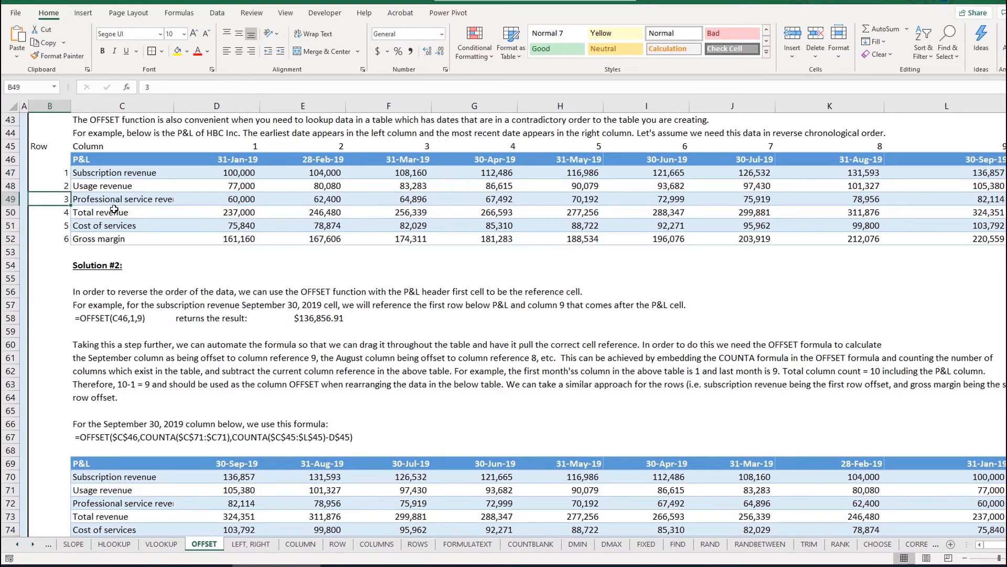
Check the row index numbers in B50 and B51 and inspect the COUNTA($C$70:$C70) rows argument of the OFFSET formula in D70.
left_click(51, 209)
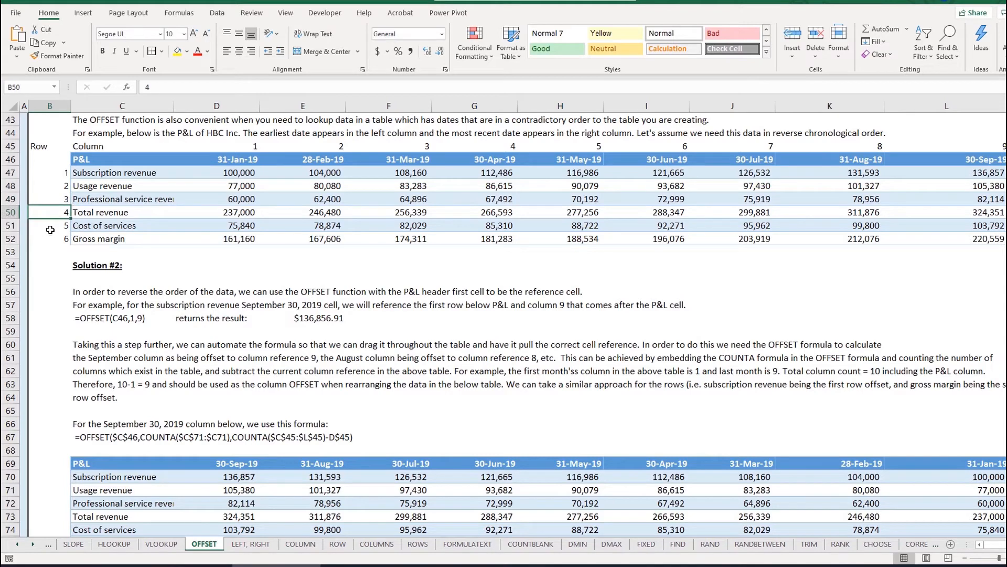
left_click(51, 225)
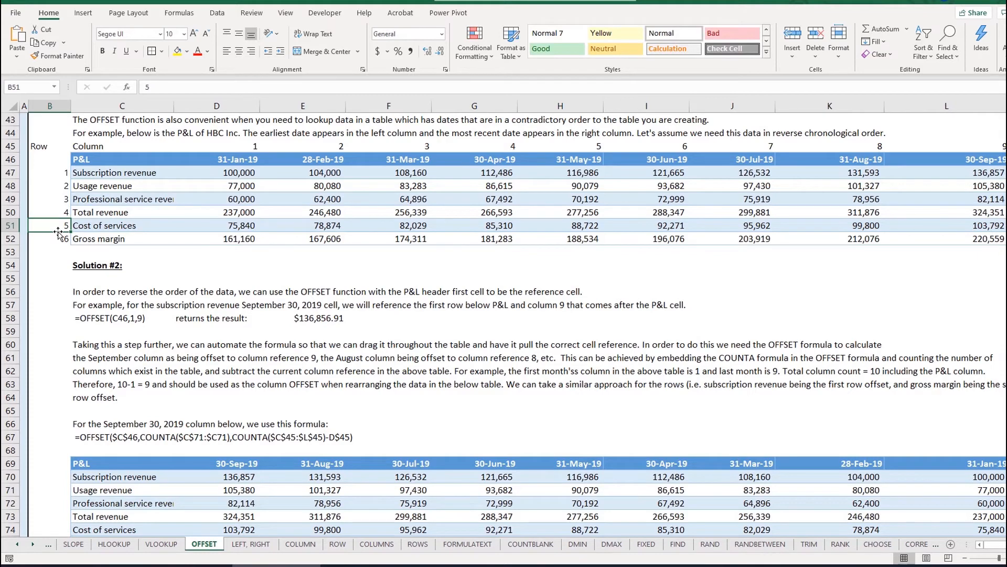
scroll(239, 437, "down", 1)
double_click(239, 437)
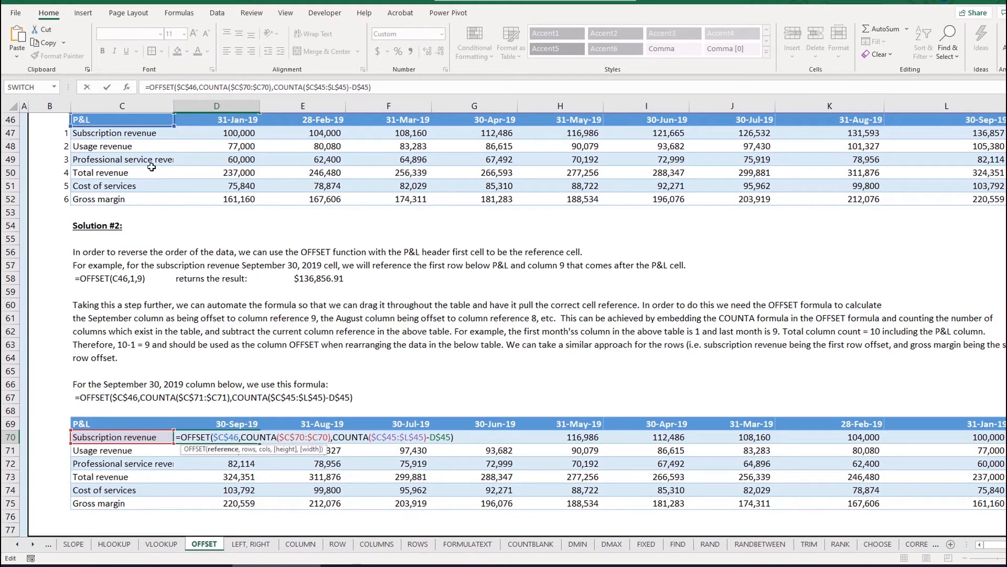
scroll(152, 172, "up", 1)
scroll(153, 175, "up", 1)
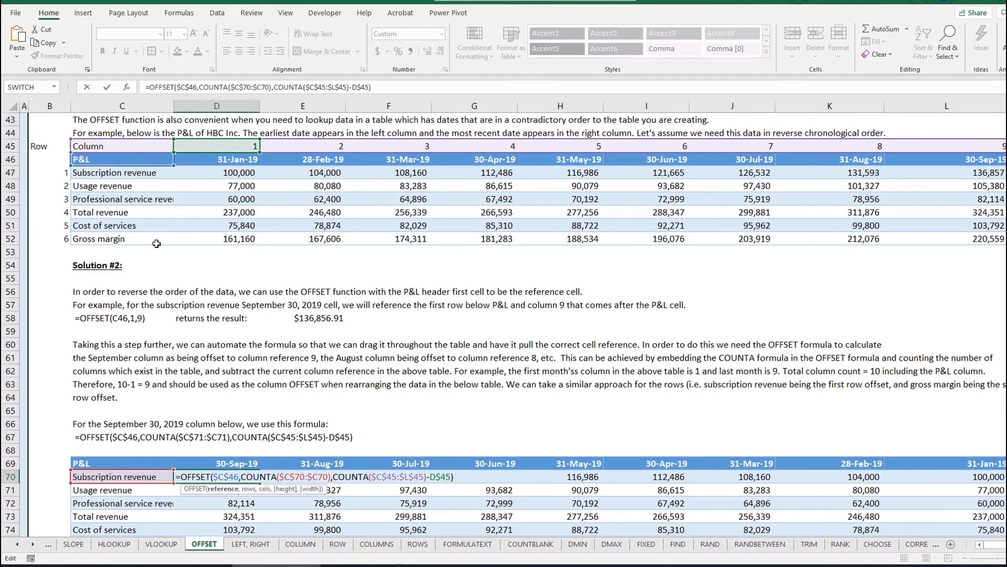
left_click(252, 478)
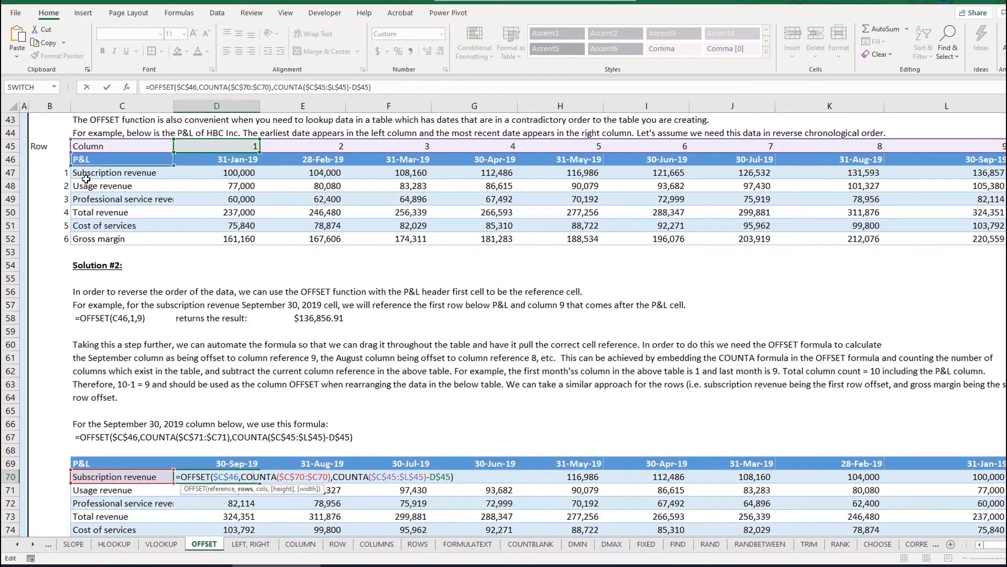
left_click(302, 477)
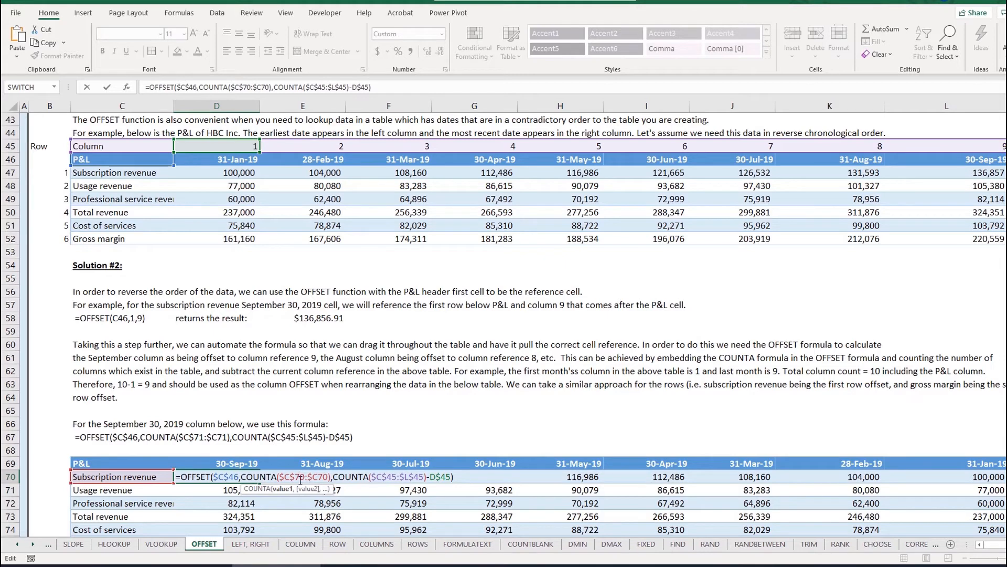
left_click_drag(321, 478, 296, 477)
left_click(260, 477)
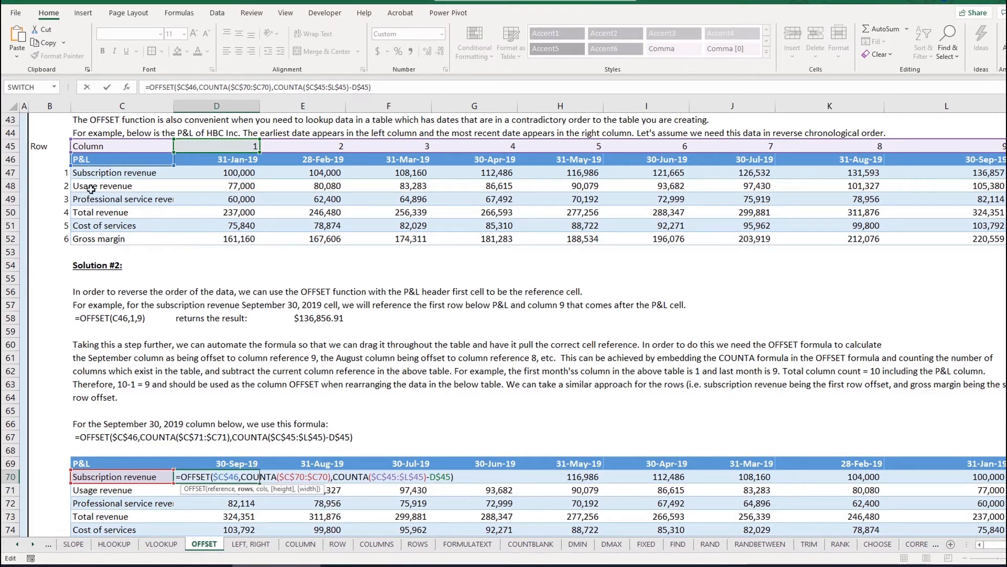
Inspect the columns argument COUNTA($C$45:$L$45)-D$45 of the OFFSET formula in D70 and its references to the column index row.
left_click(358, 479)
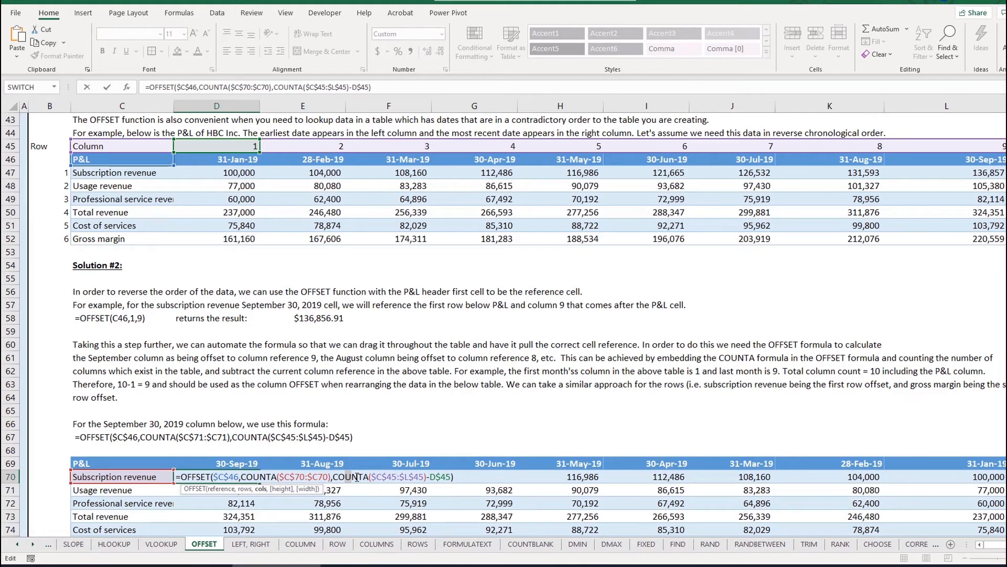
left_click(353, 475)
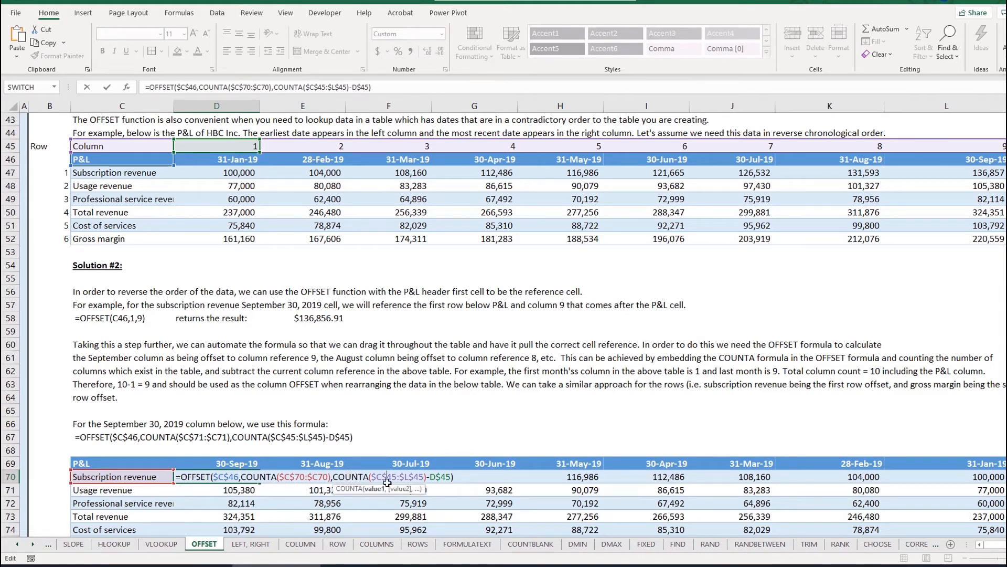
left_click(352, 475)
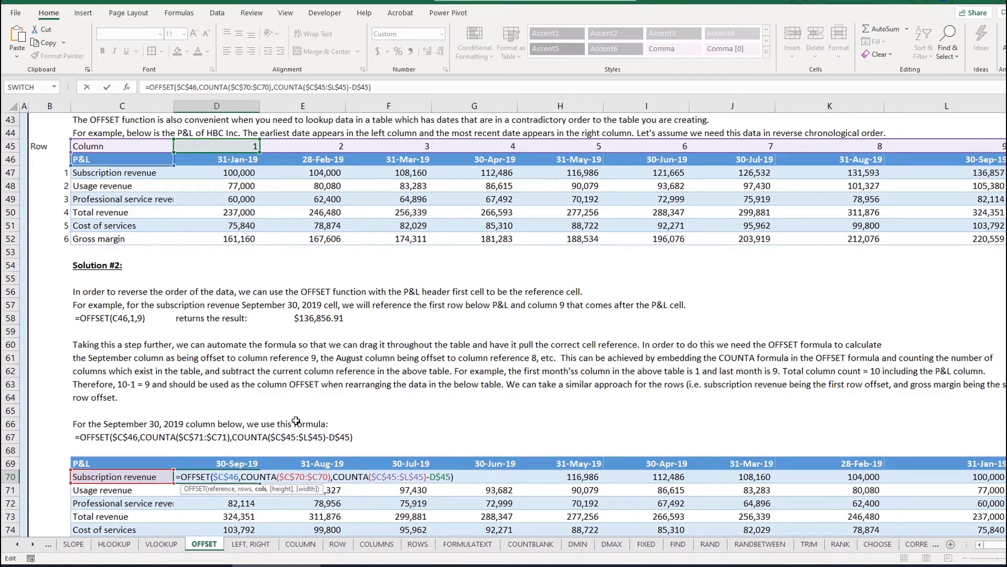
left_click(420, 476)
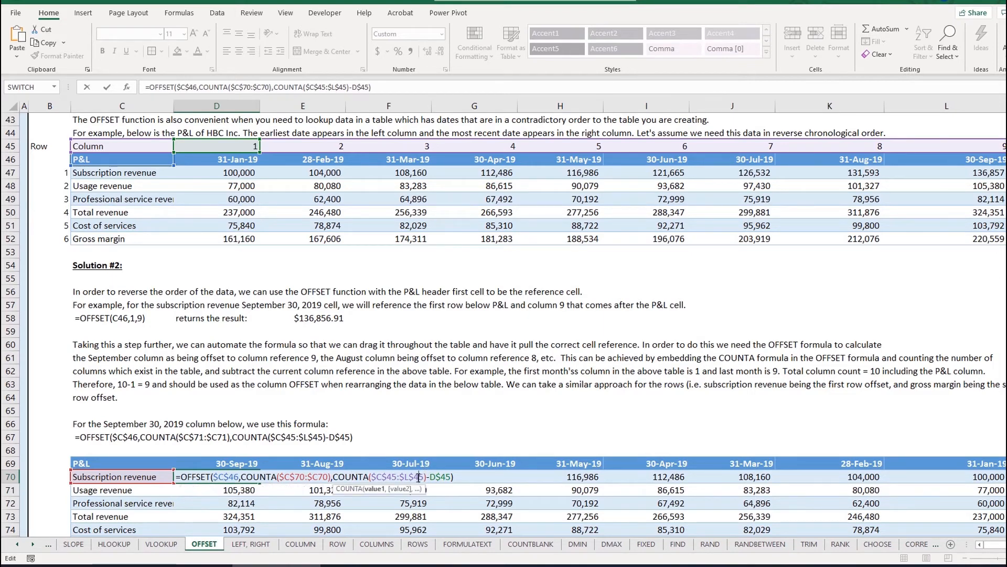
type("u")
key("BackSpace")
left_click(446, 477)
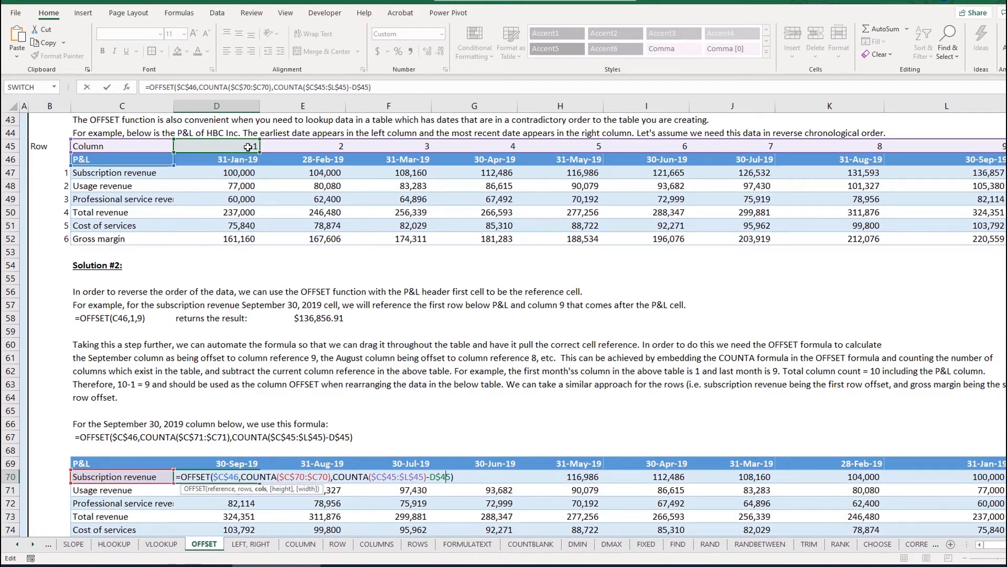
key("End")
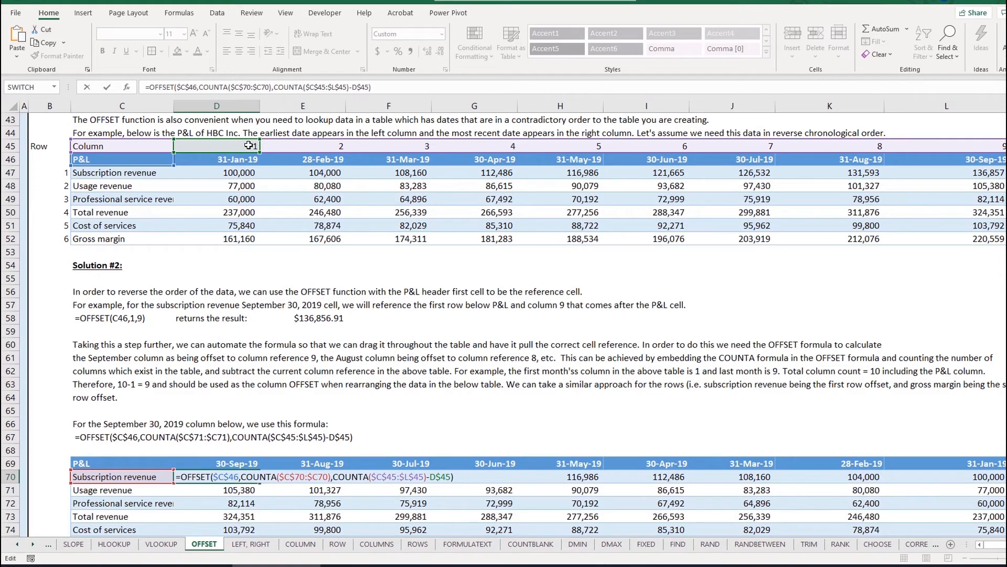
key("Return")
Inspect the expanded rows range $C$70:$C71 in the September usage revenue formula in D71.
key("F2")
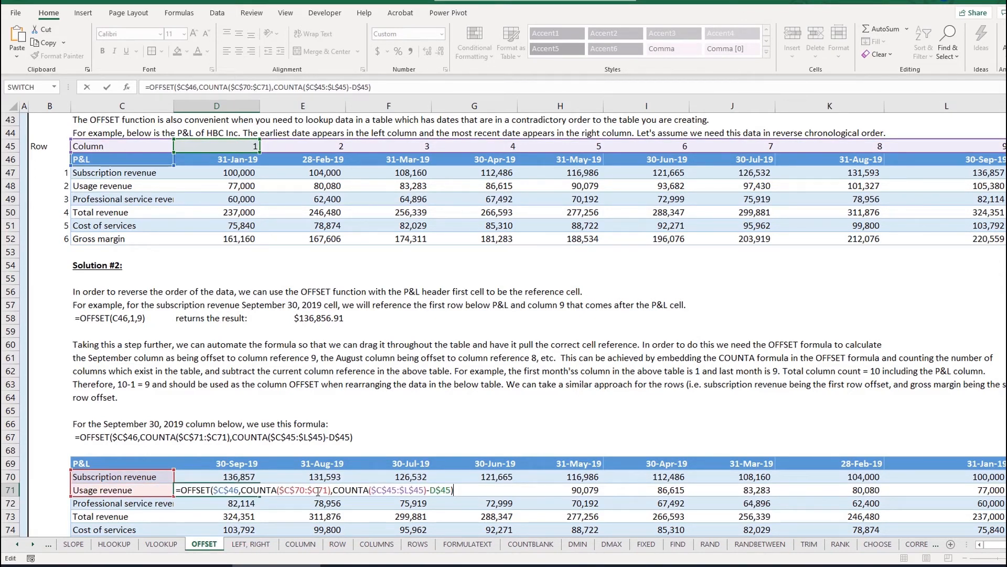
key("Return")
key("F2")
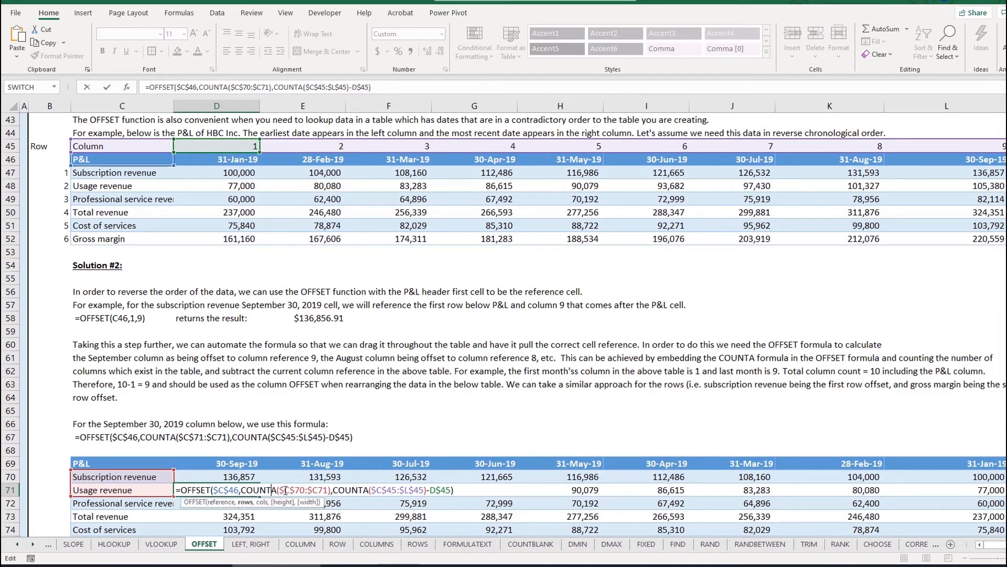
Inspect the rows and columns arguments of the OFFSET formula in D72, the September professional service revenue cell.
scroll(314, 467, "down", 1)
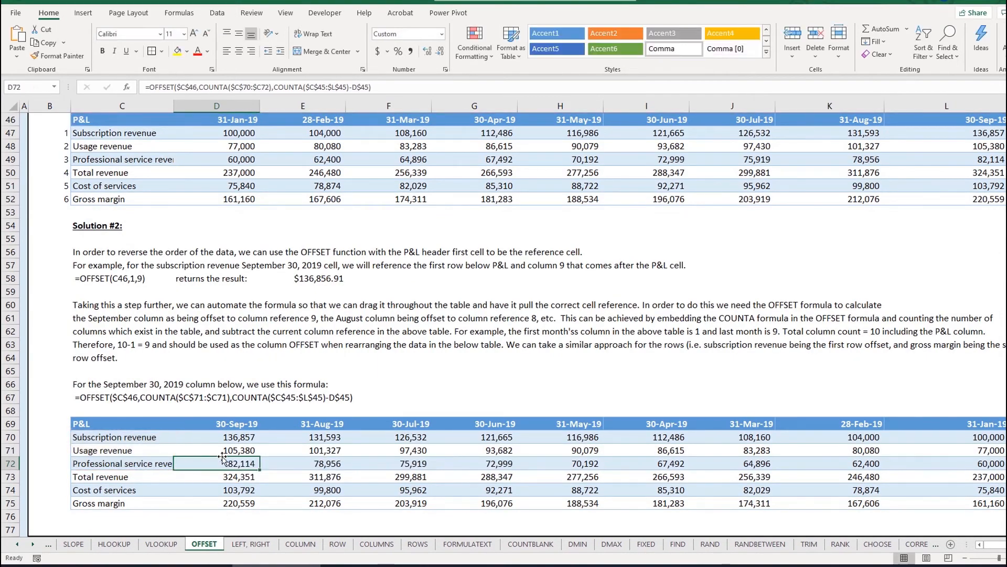
left_click(271, 462)
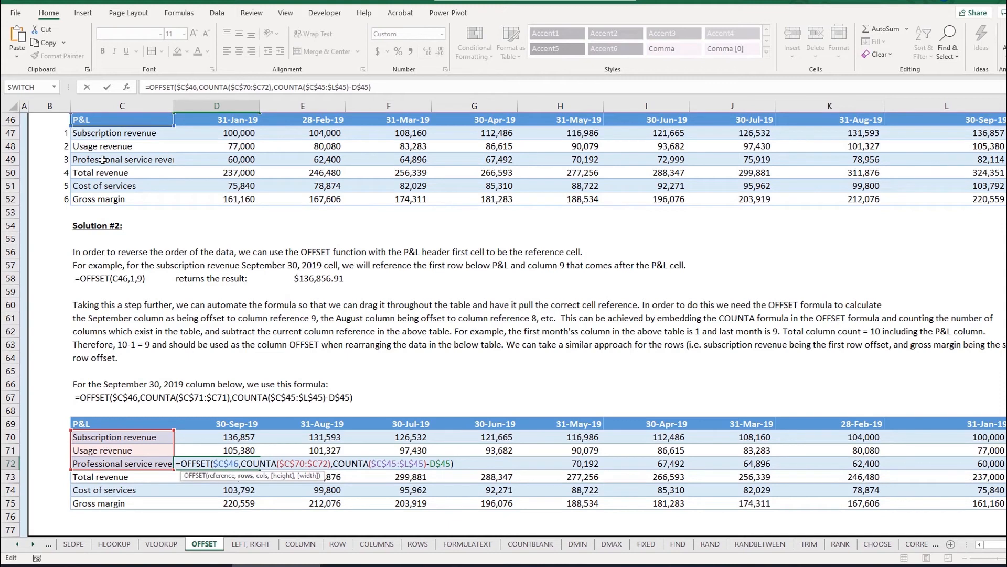
left_click(347, 465)
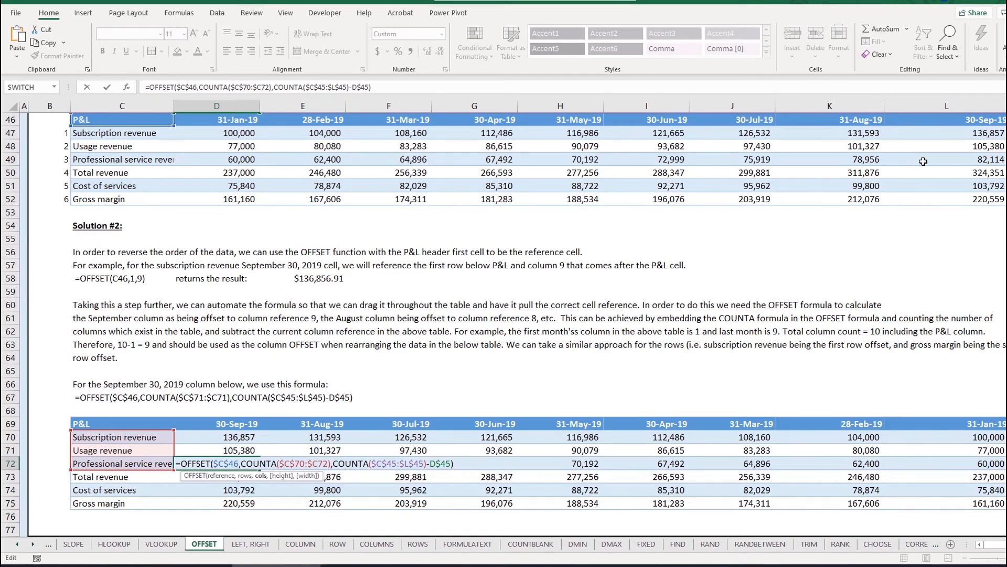
scroll(811, 303, "up", 1)
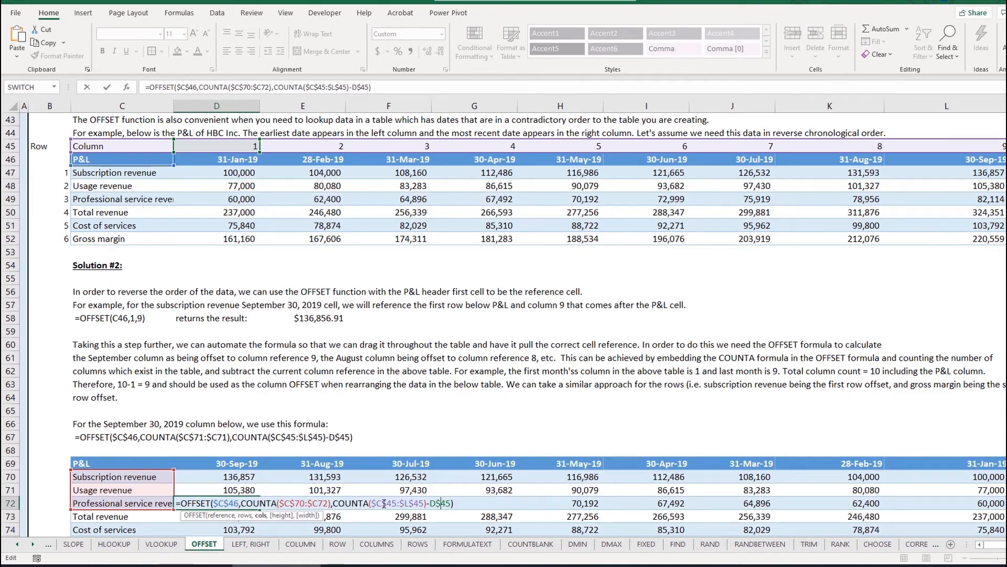
key("Tab")
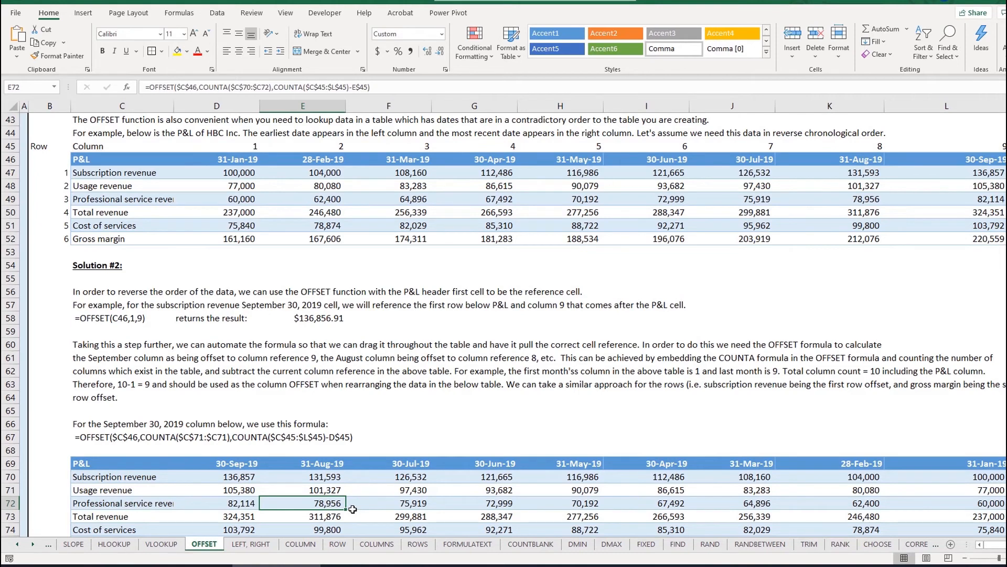
Examine the subtracted column reference E$45 in the August professional service revenue formula in E72.
key("F2")
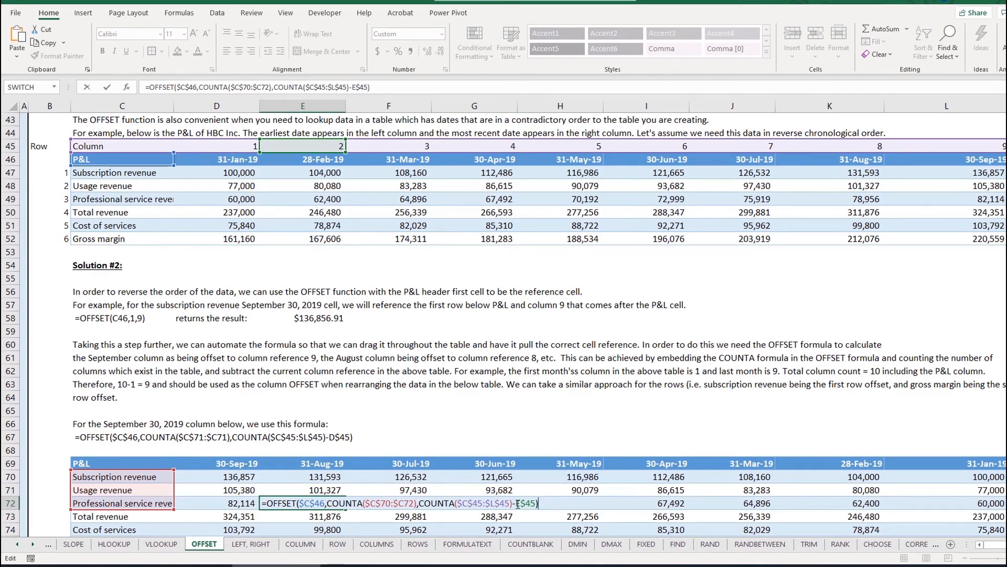
left_click(517, 504)
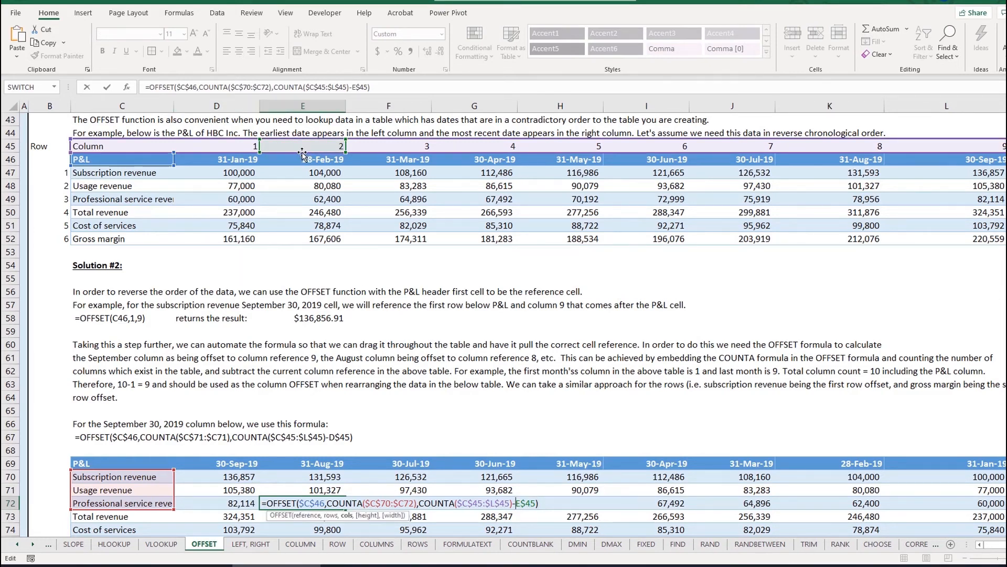
key("Tab")
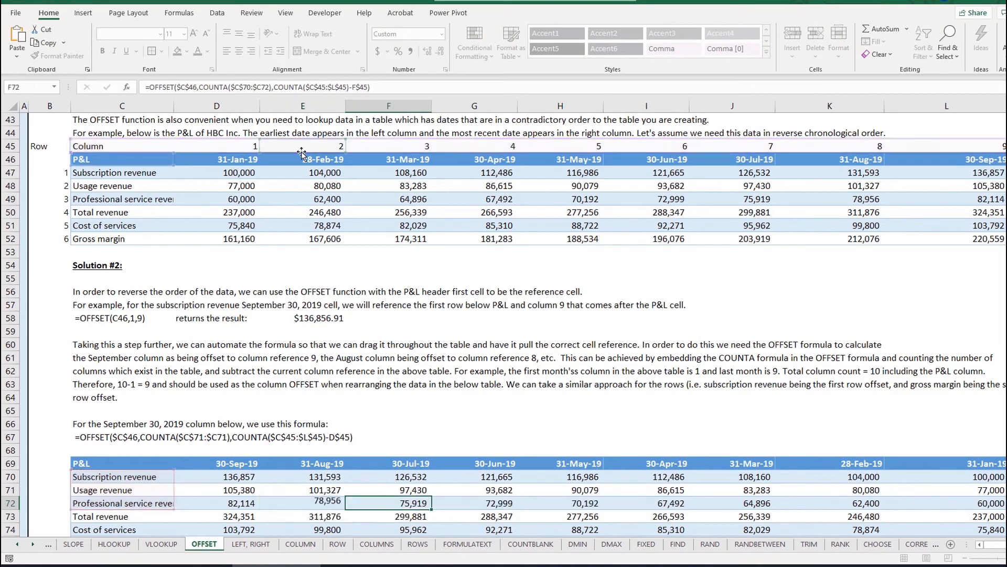
Examine the subtracted column reference F$45 in the July professional service revenue formula in F72.
key("F2")
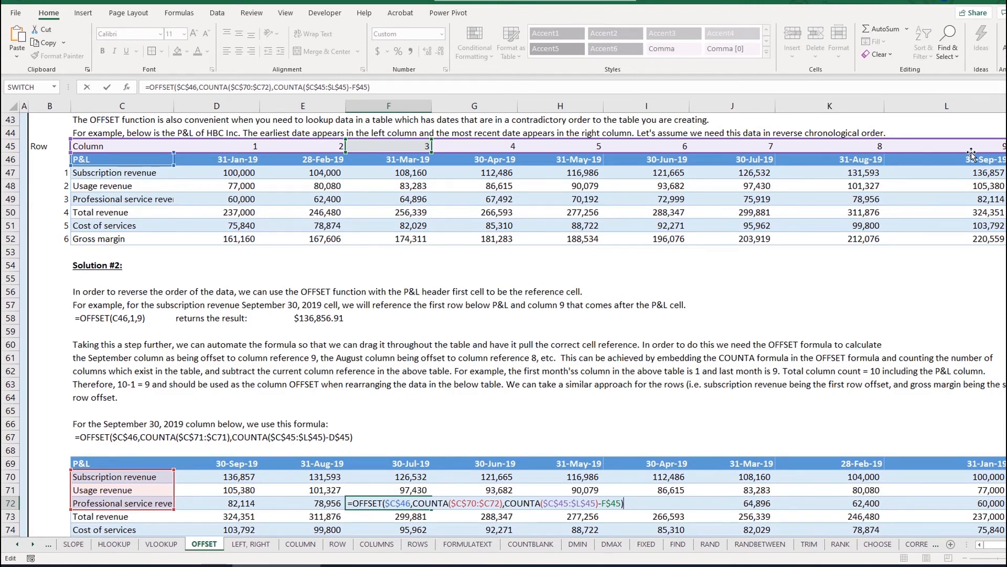
left_click(619, 506)
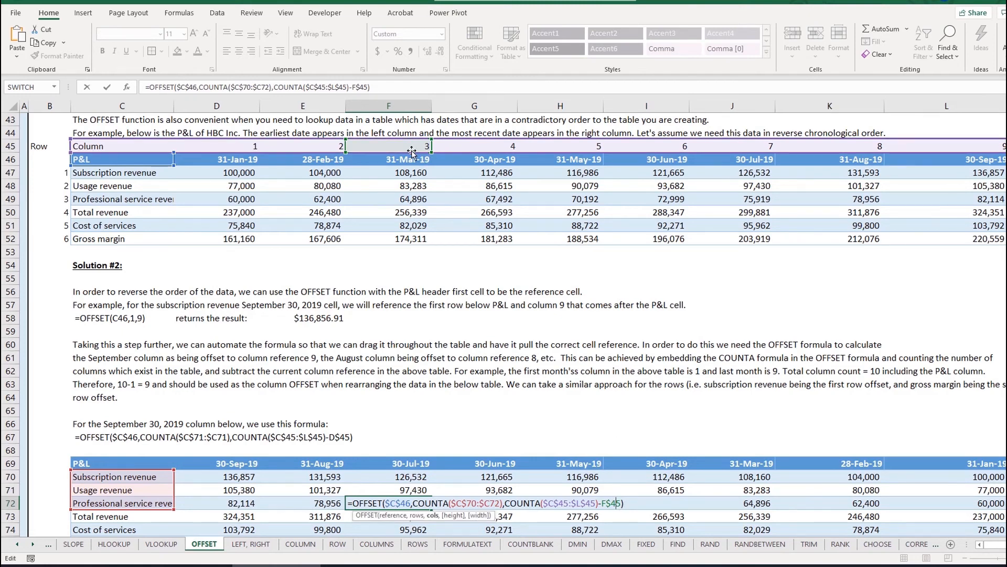
key("Escape")
key("Escape")
key("Left")
key("Left")
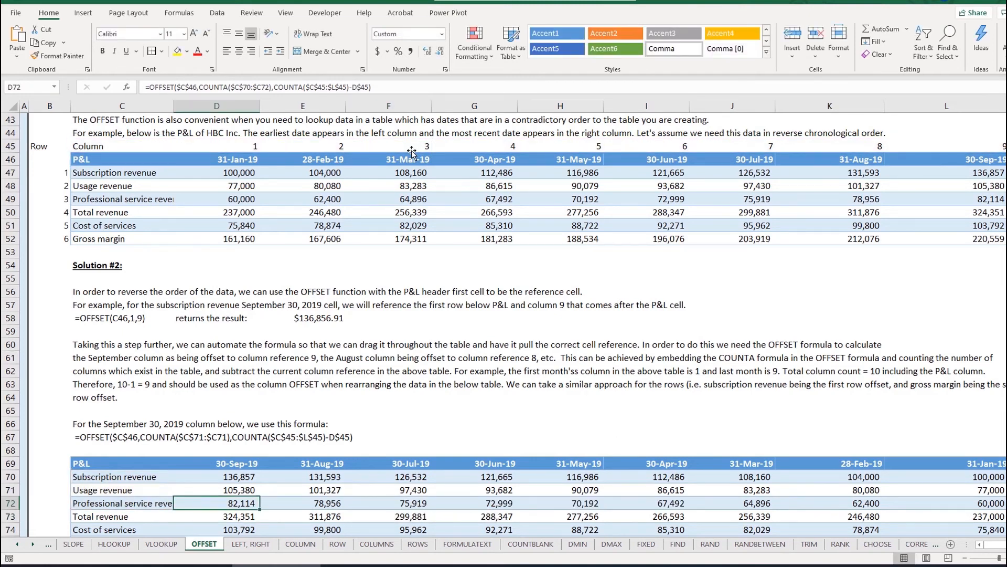
key("Right")
key("Right")
key("F2")
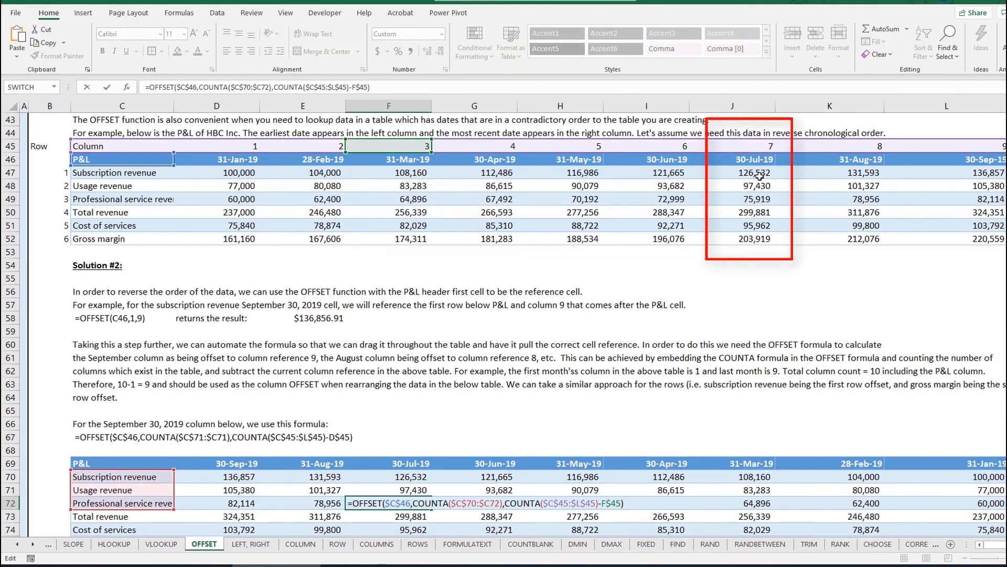
Trace the July offset in the original table from the P&L header C46 across to the 30-Jul-19 column and down to J49.
left_click(215, 162)
key("Left")
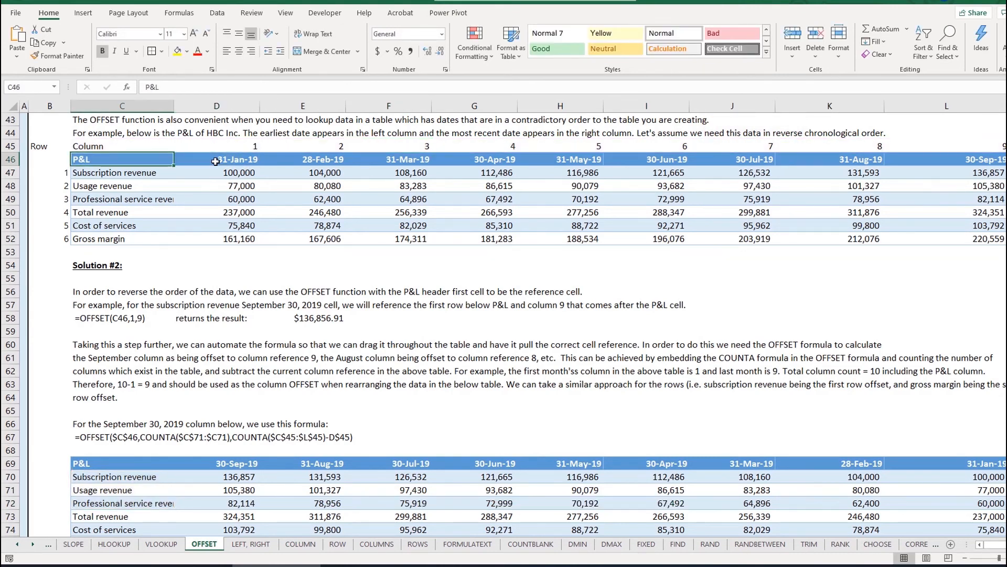
left_click(215, 162)
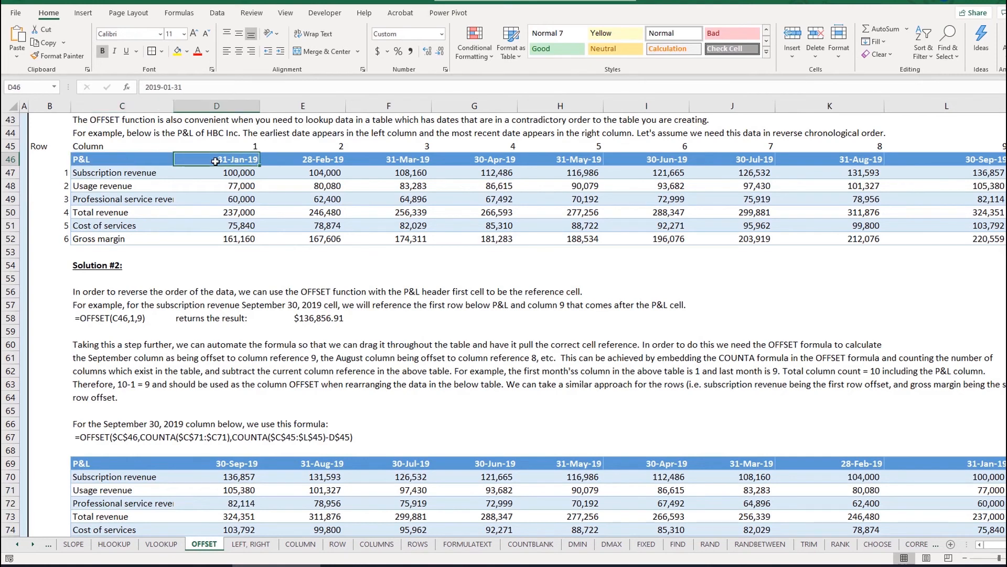
key("Right")
key("Right")
key("Right")
key("Right")
key("Right")
key("Right")
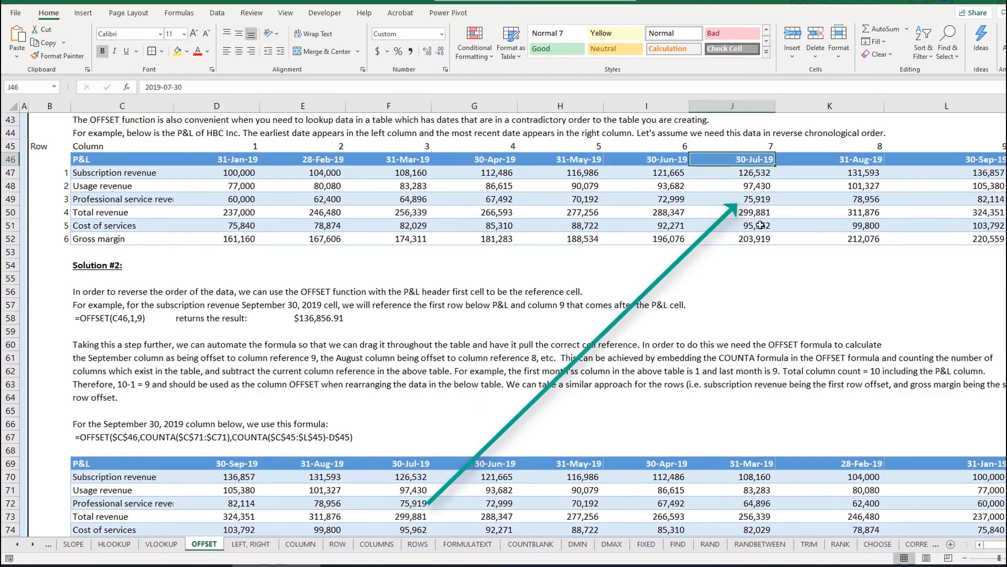
left_click(758, 204, "shift")
left_click(758, 204)
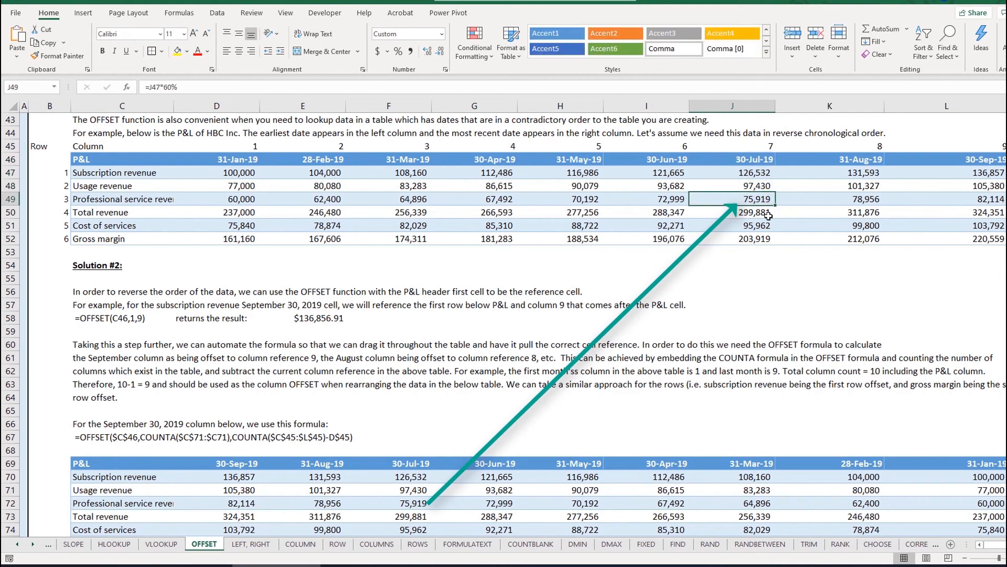
Review the July professional service revenue formula in F72 and the September subscription revenue formula in D70 of the reversed table.
left_click(394, 504)
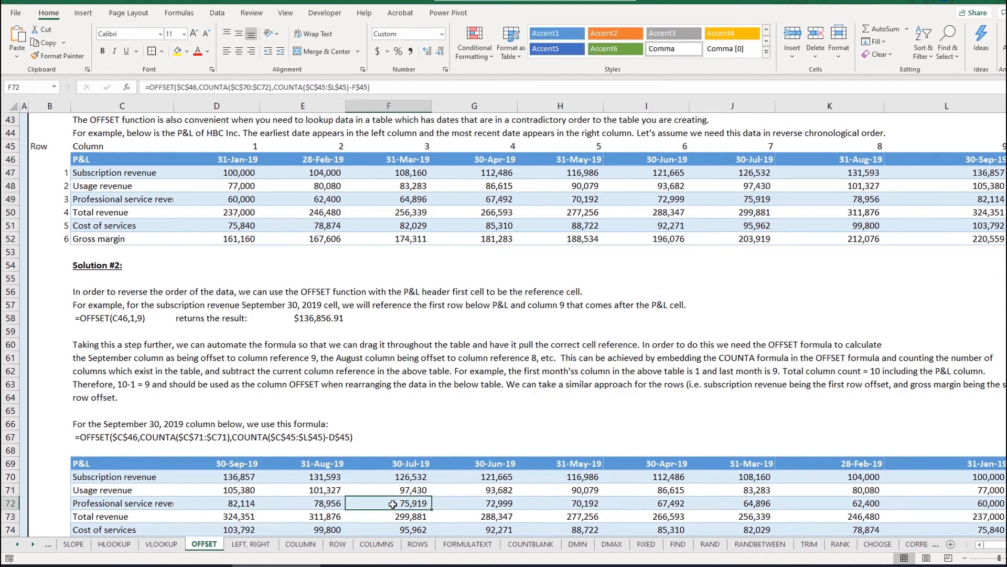
scroll(438, 482, "down", 1)
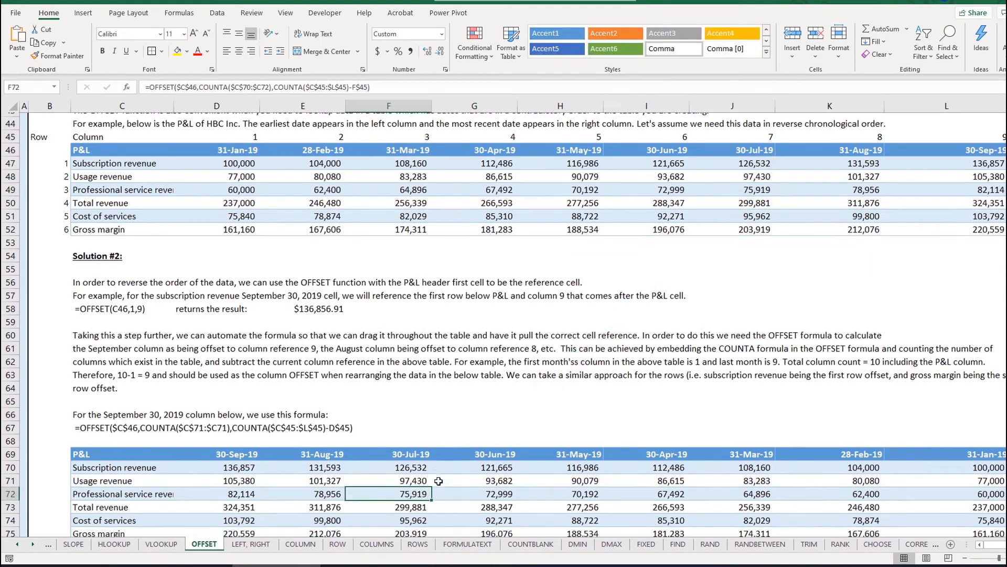
scroll(438, 484, "down", 1)
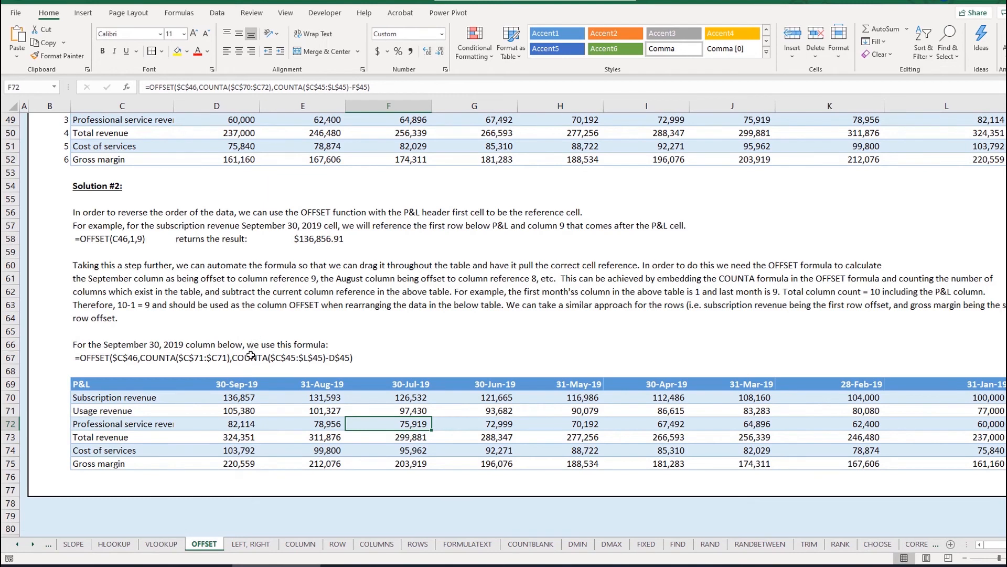
left_click(256, 399)
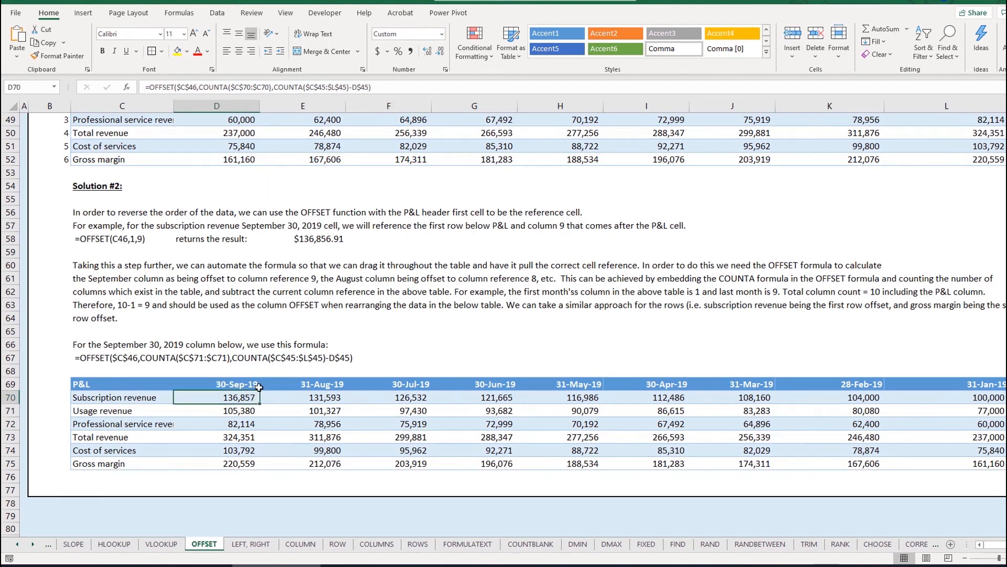
Inspect the OFFSET function in the September subscription revenue formula in D70 of the reversed table.
scroll(257, 392, "up", 2)
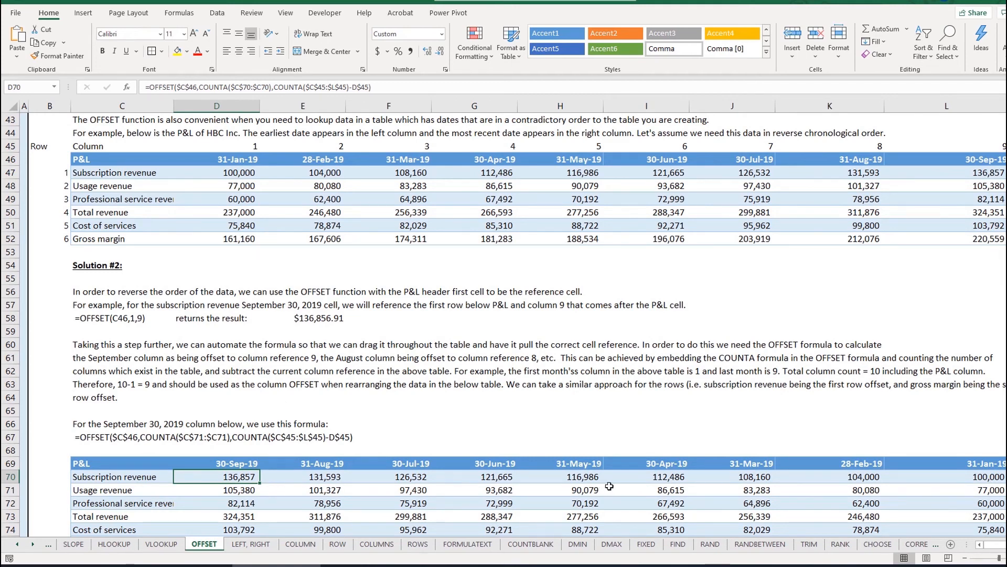
scroll(606, 497, "down", 1)
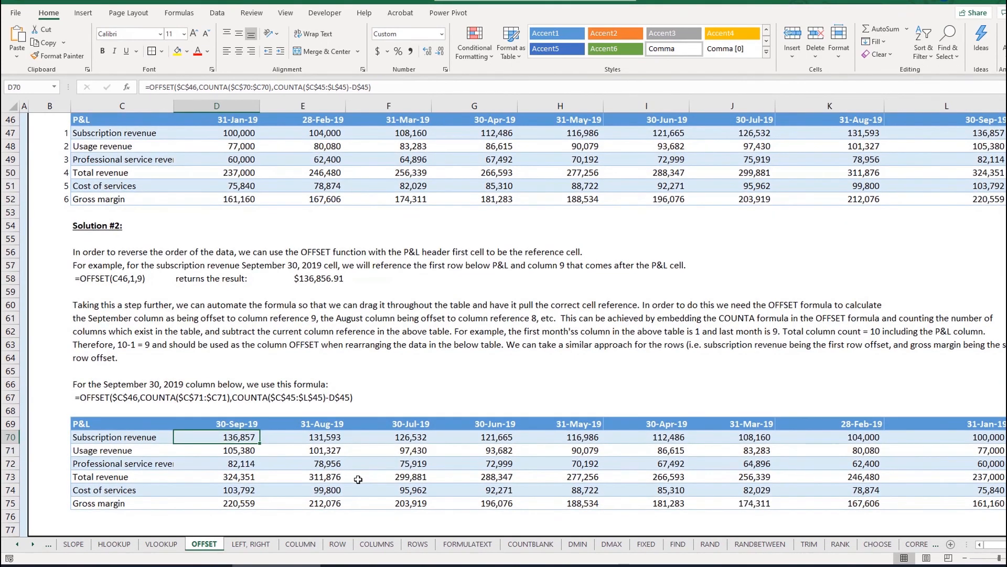
left_click(154, 88)
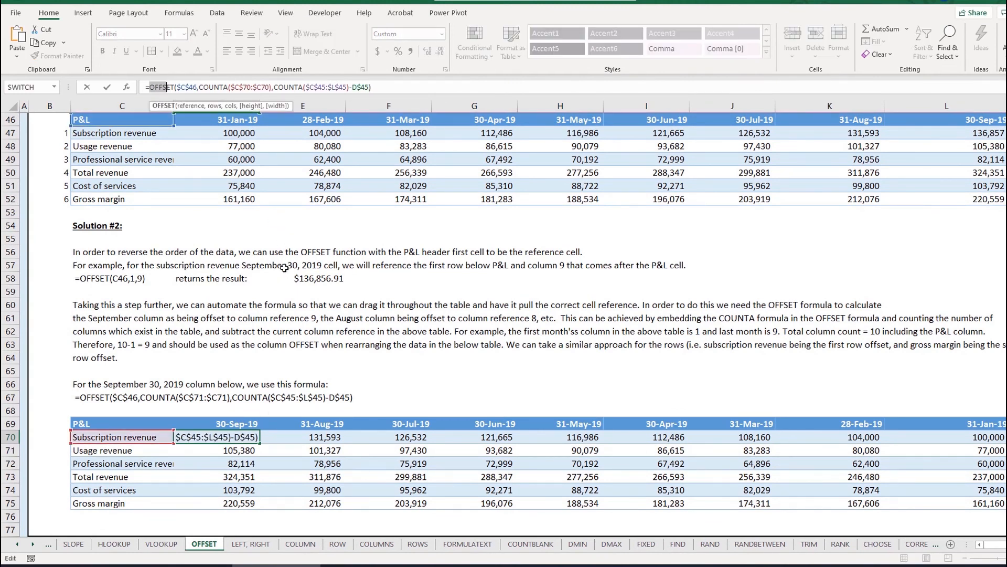
key("Escape")
double_click(259, 430)
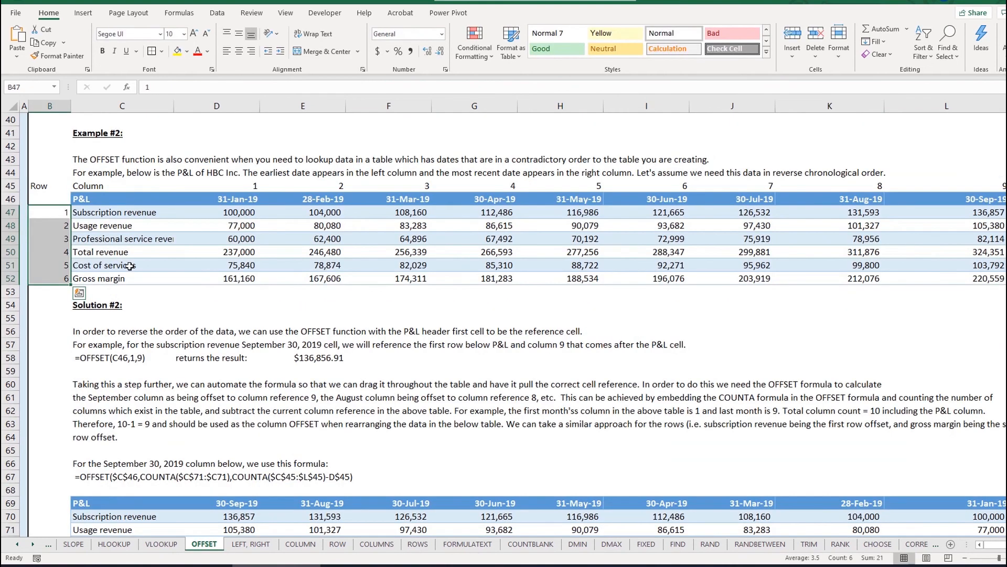
Examine the helper row numbers beside the original P&L table, from the Row label in B45 down column B.
scroll(130, 266, "down", 1)
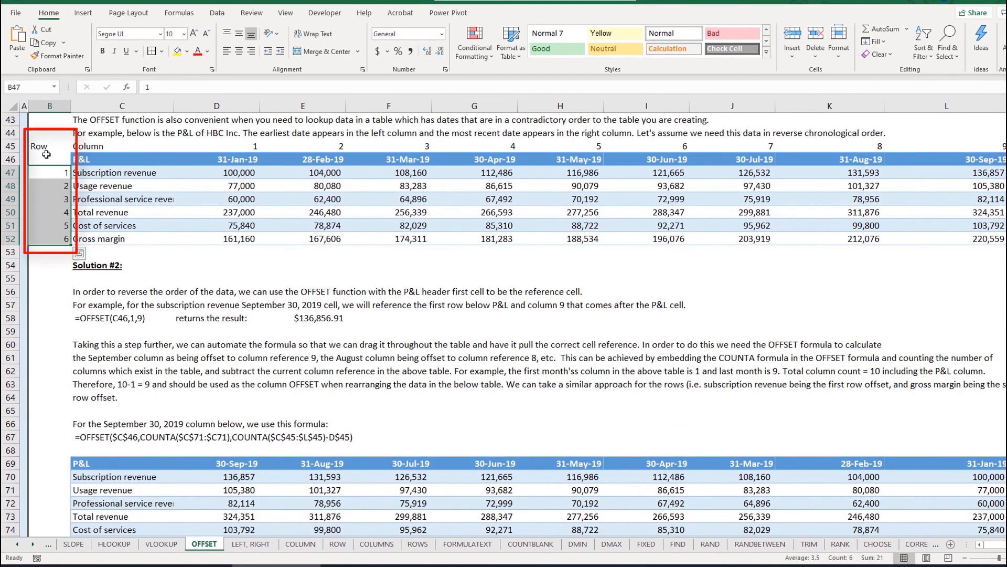
left_click_drag(42, 149, 44, 207)
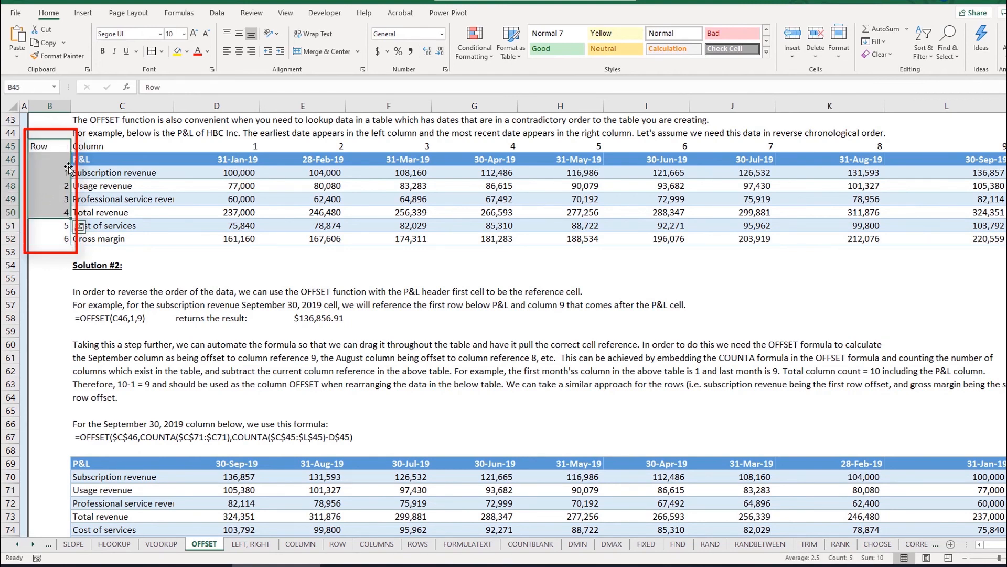
left_click_drag(66, 172, 66, 212)
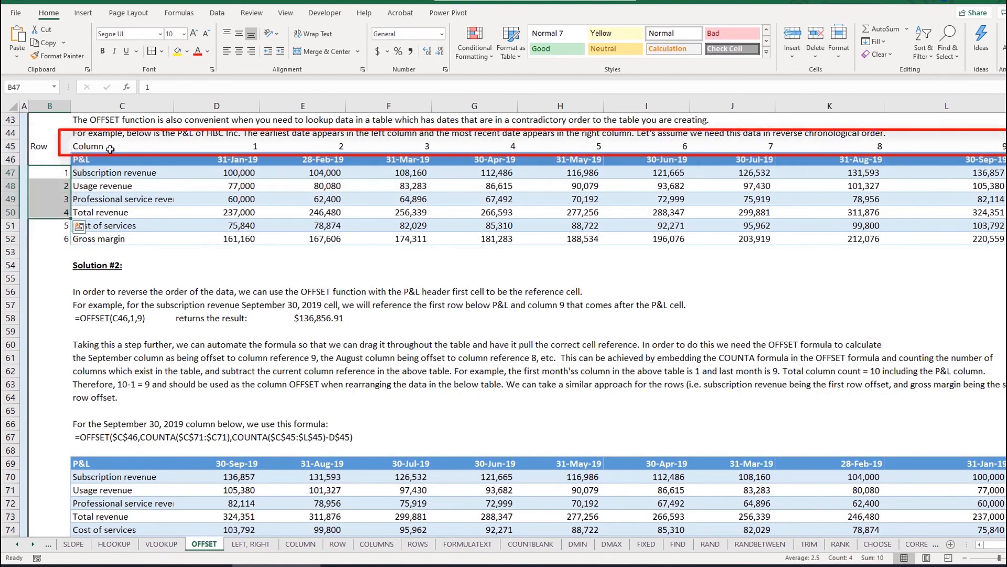
Examine the helper column numbers from the Column label in C45 to D45, along with the P&L header reference cell C46.
left_click_drag(111, 149, 233, 147)
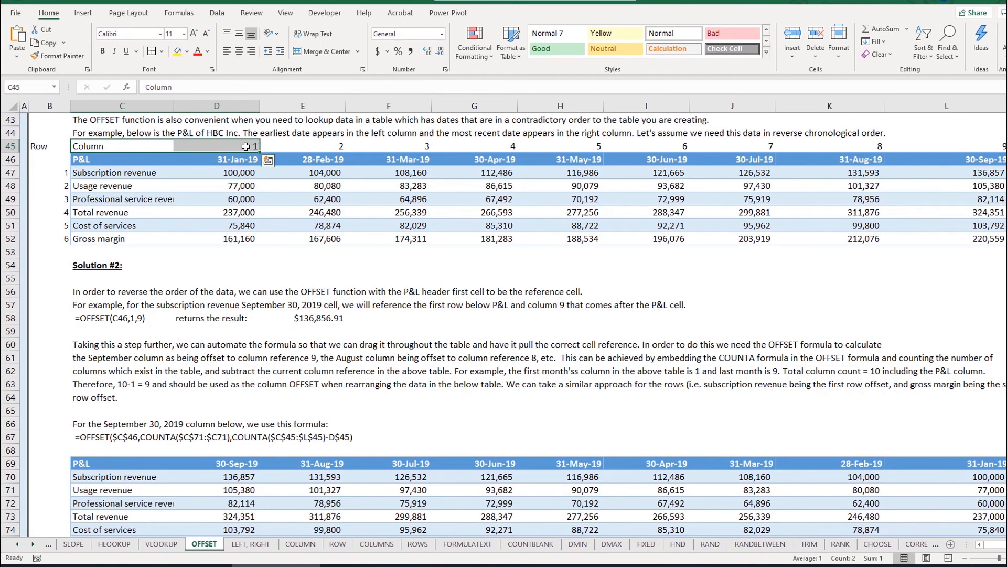
left_click(246, 146)
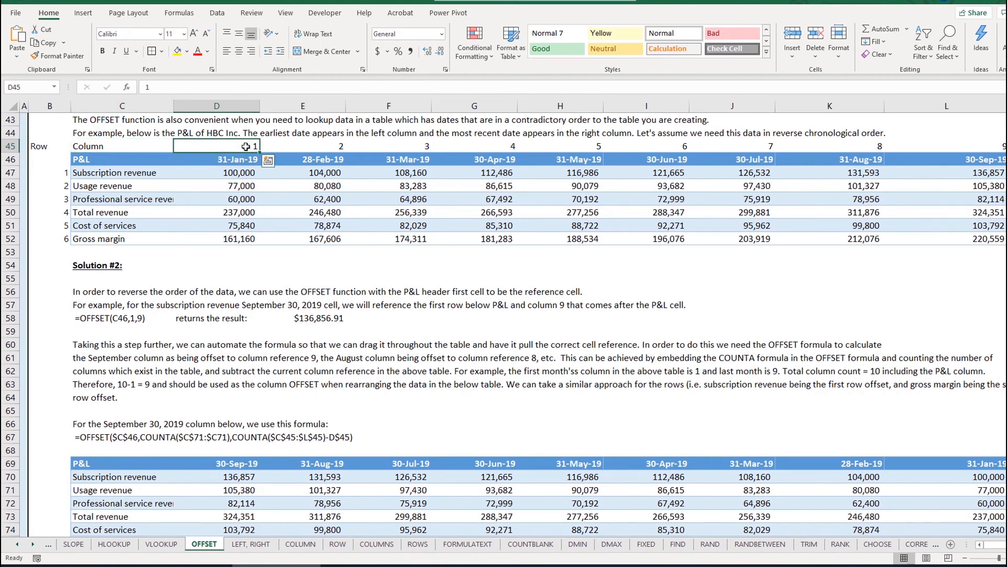
left_click(118, 154)
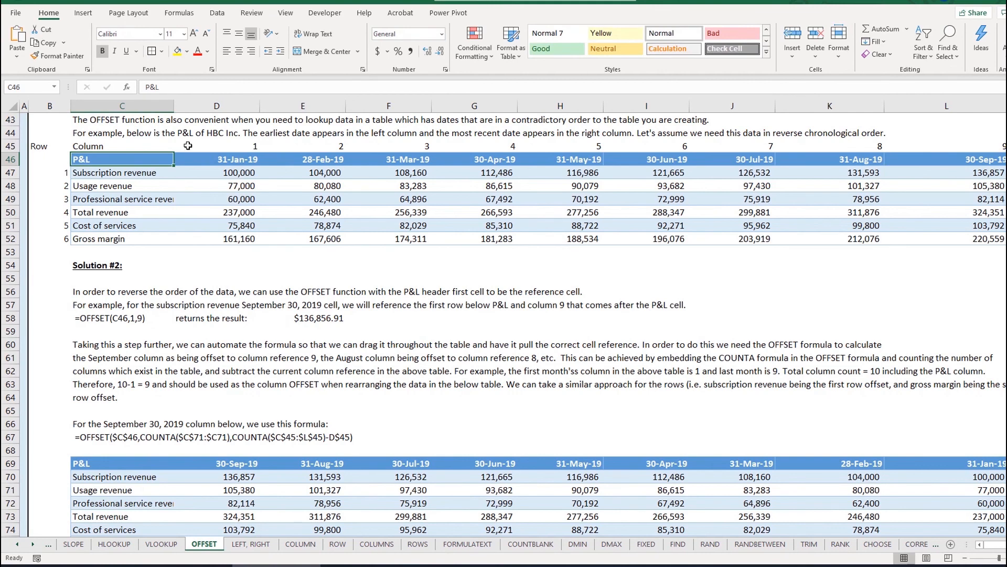
scroll(229, 202, "down", 1)
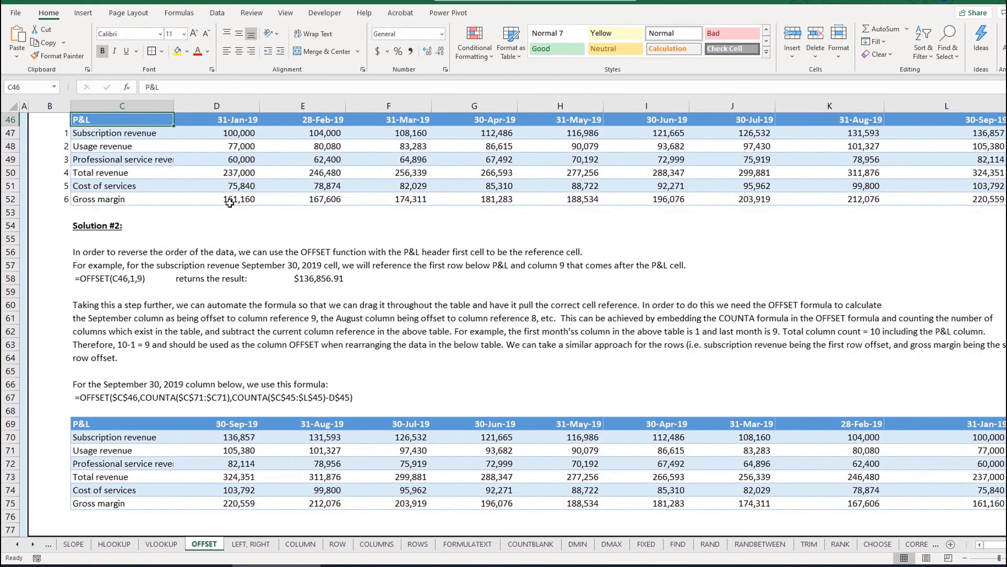